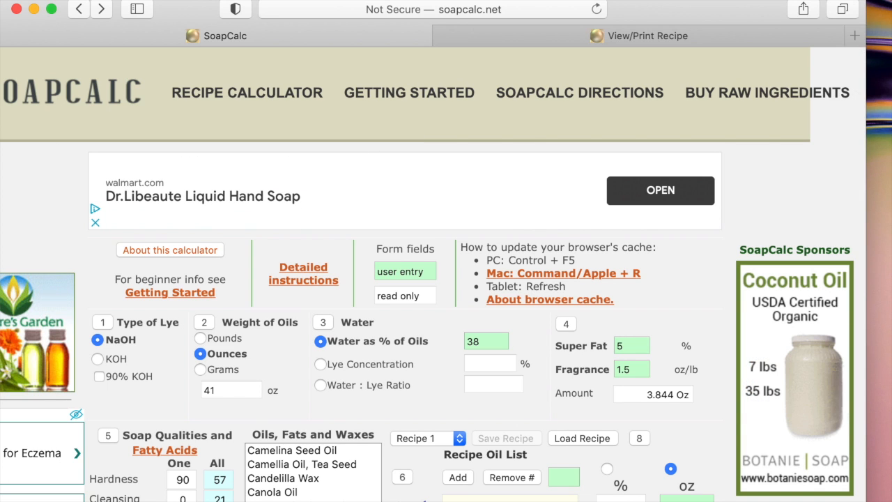
Go back to the SoapCalc home page.
click(79, 9)
click(80, 10)
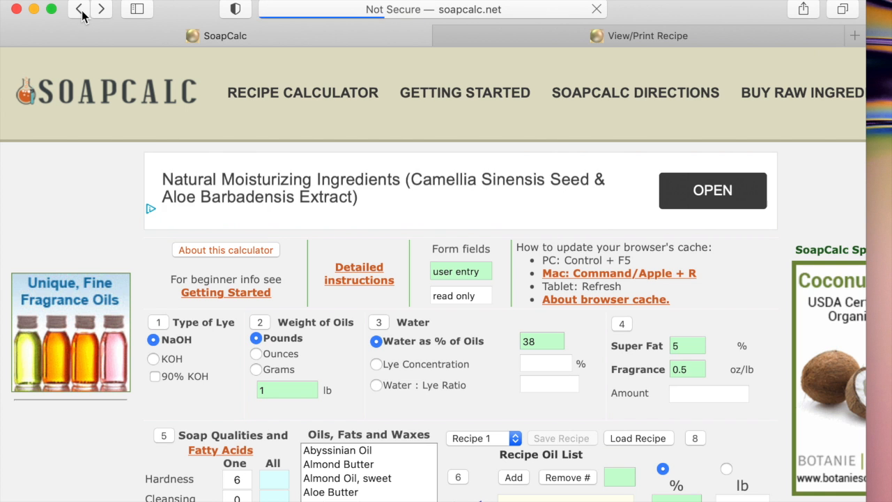
click(80, 9)
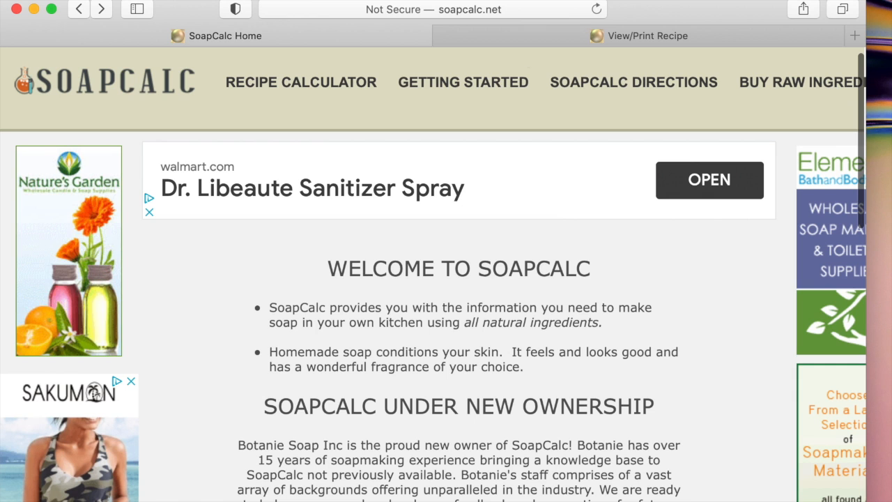
scroll(501, 158, up, 2)
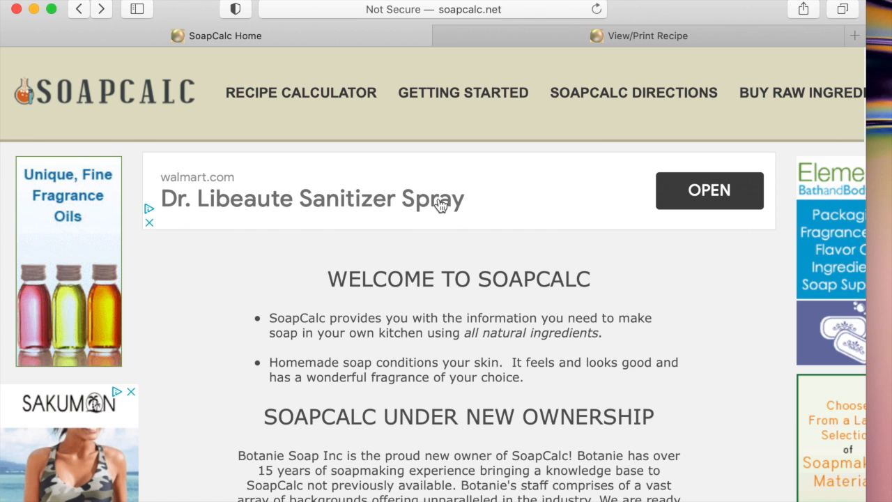
Open the SoapCalc Lye Calculator from the links at the foot of the home page.
scroll(145, 388, down, 5)
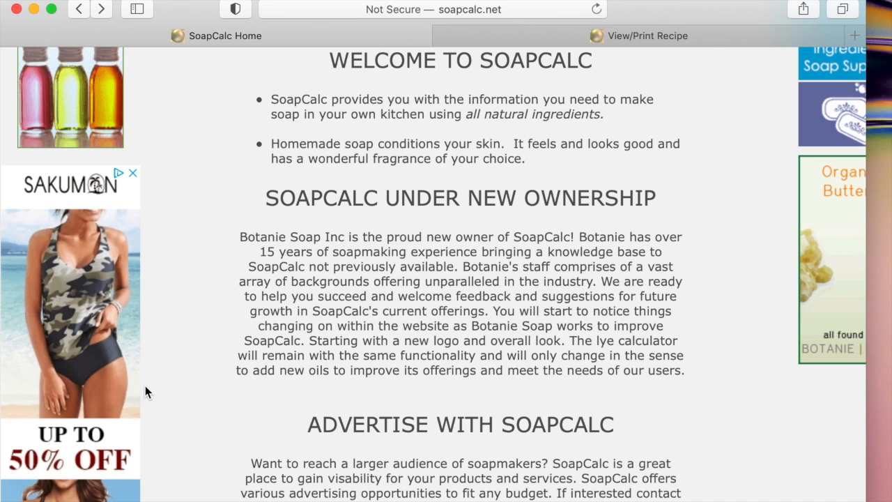
scroll(146, 393, down, 5)
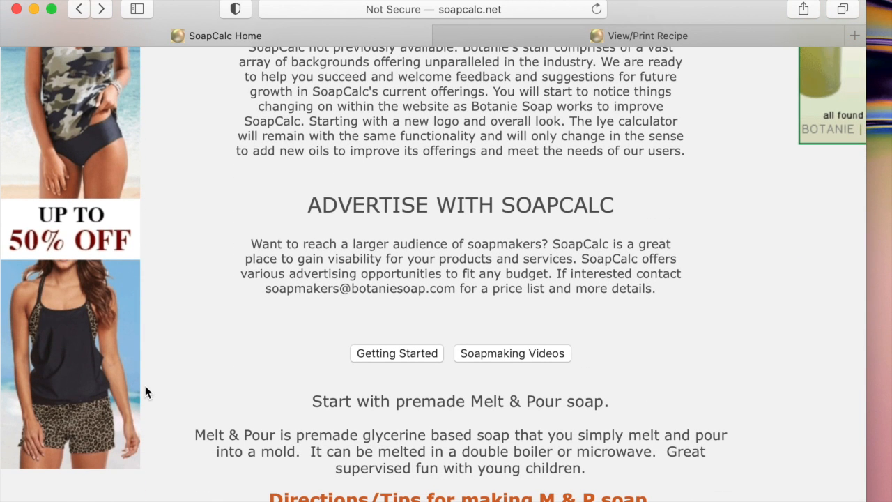
scroll(145, 392, down, 3)
scroll(146, 387, down, 4)
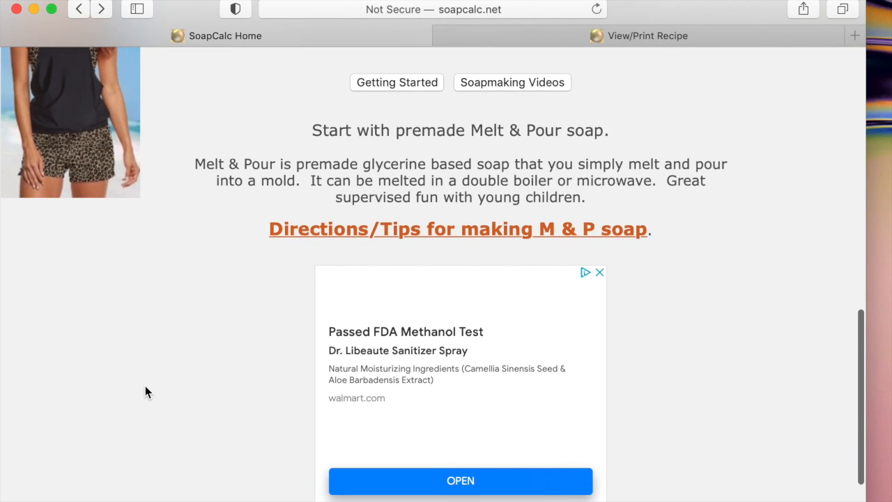
scroll(145, 387, down, 3)
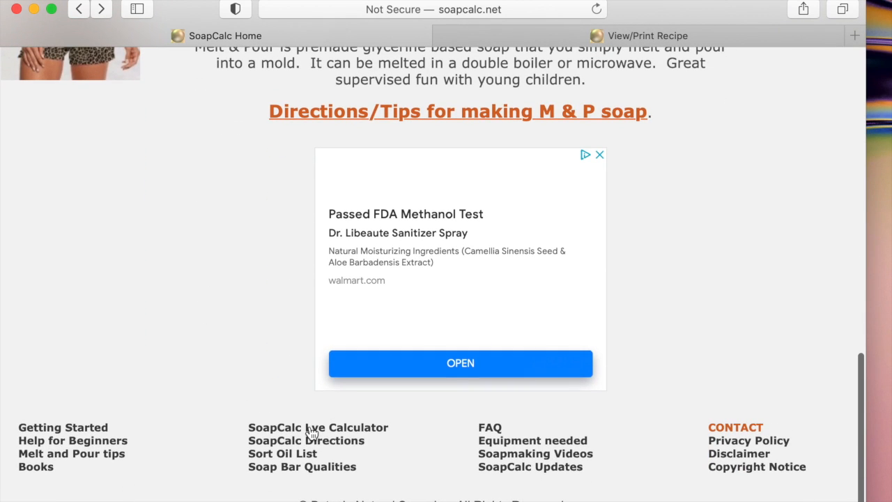
click(370, 429)
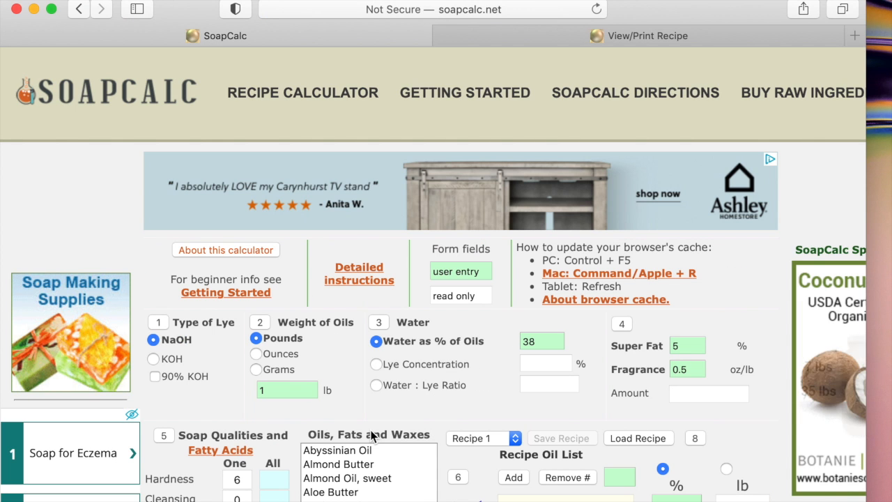
View the help notes on lye type and oil weight, and switch the weight of oils to ounces.
scroll(371, 436, down, 5)
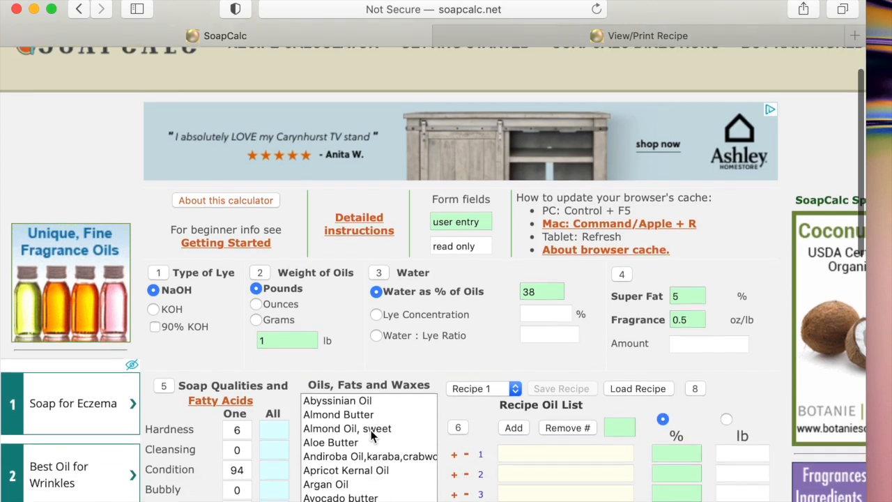
scroll(372, 436, down, 4)
scroll(372, 435, down, 2)
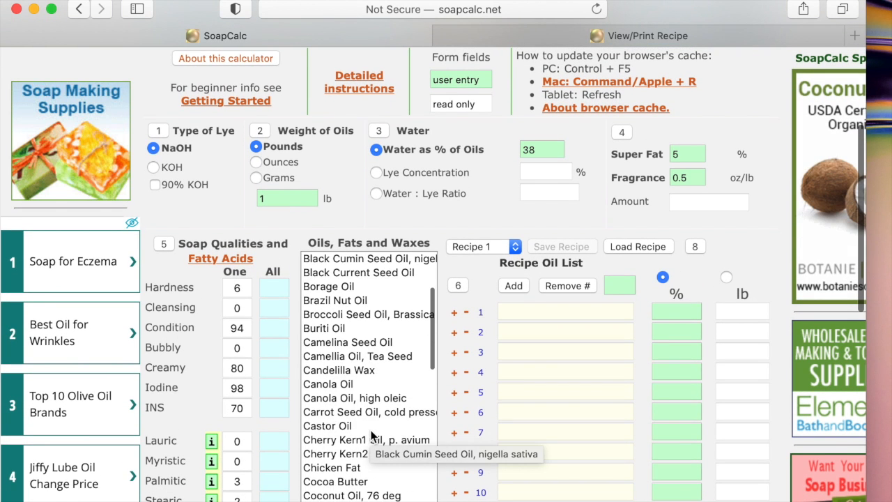
scroll(404, 489, down, 3)
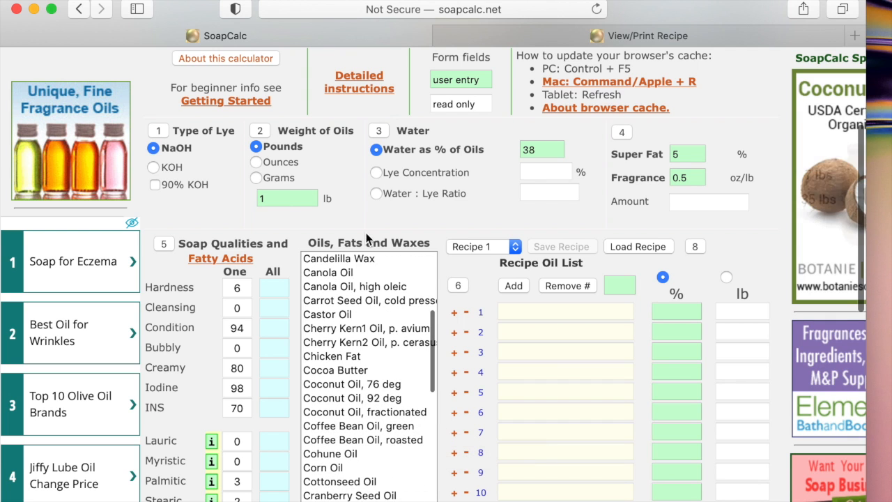
scroll(361, 208, down, 2)
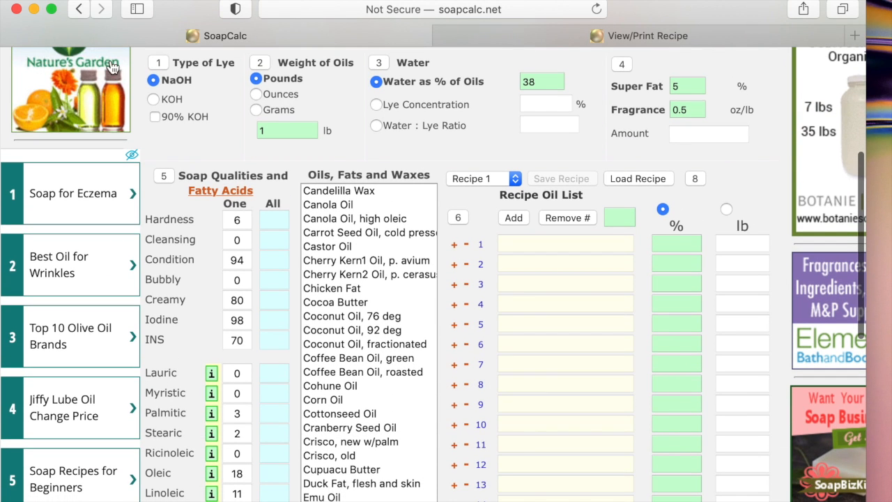
click(159, 64)
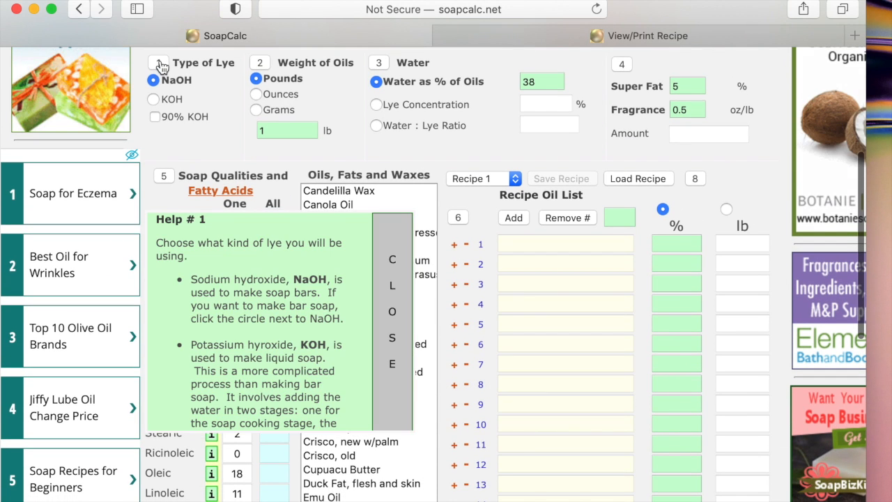
click(261, 64)
click(260, 94)
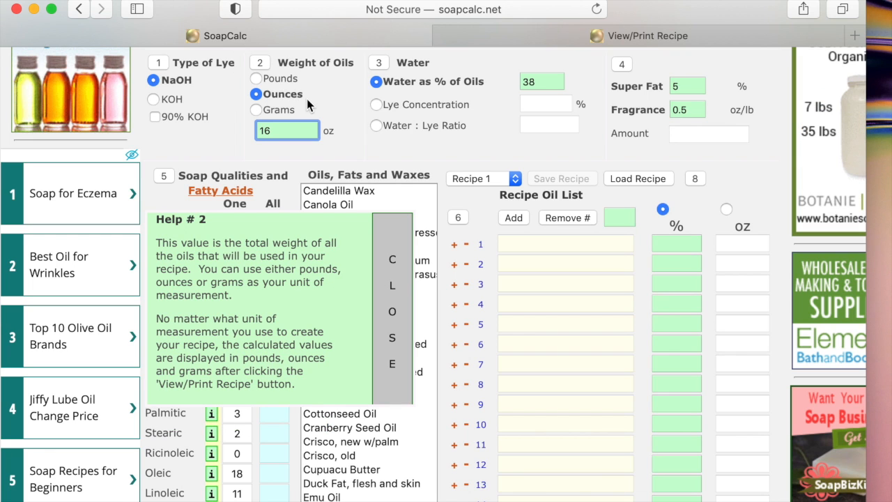
View the help note on water, set the fragrance to 1.5 oz/lb, and close the help note.
click(380, 64)
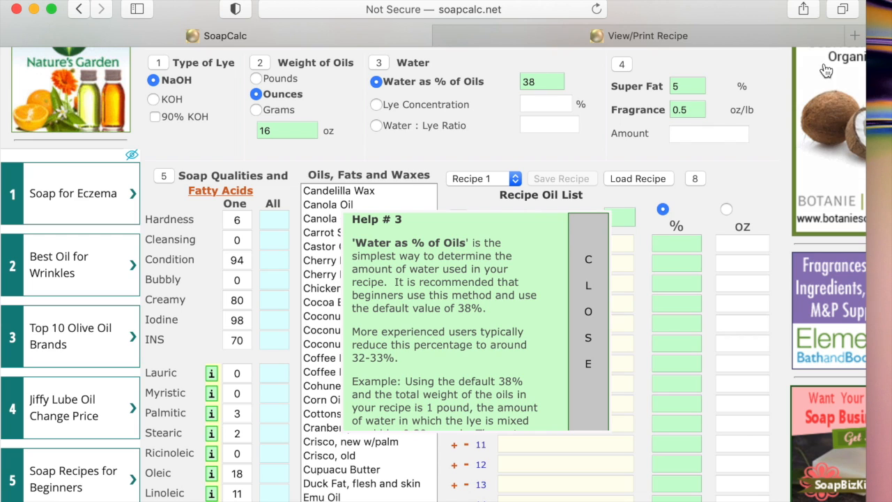
click(678, 109)
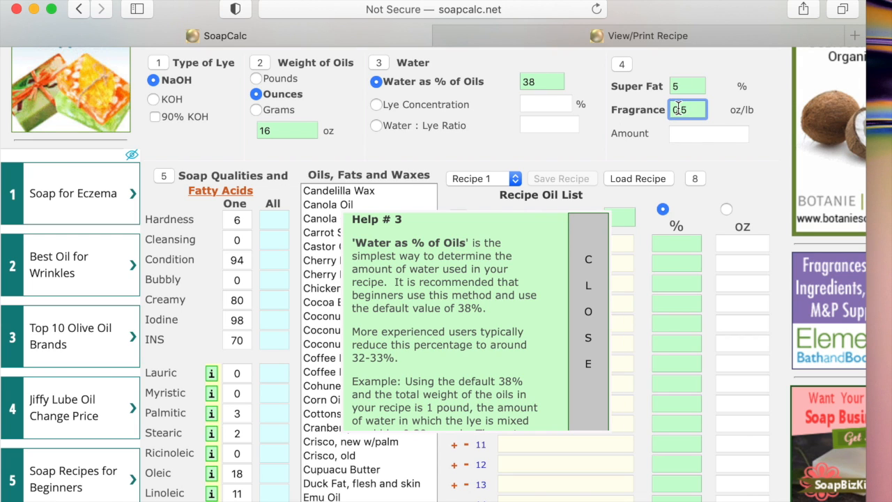
key(BackSpace)
text(2)
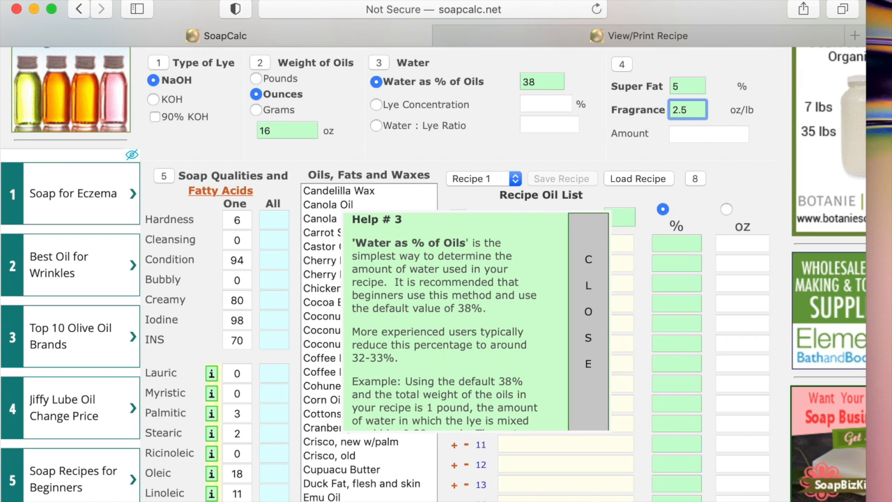
text(1.)
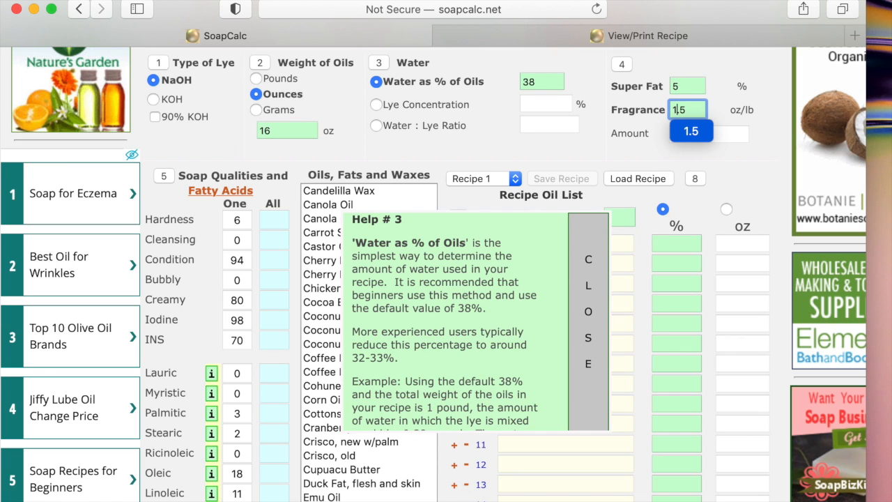
click(688, 132)
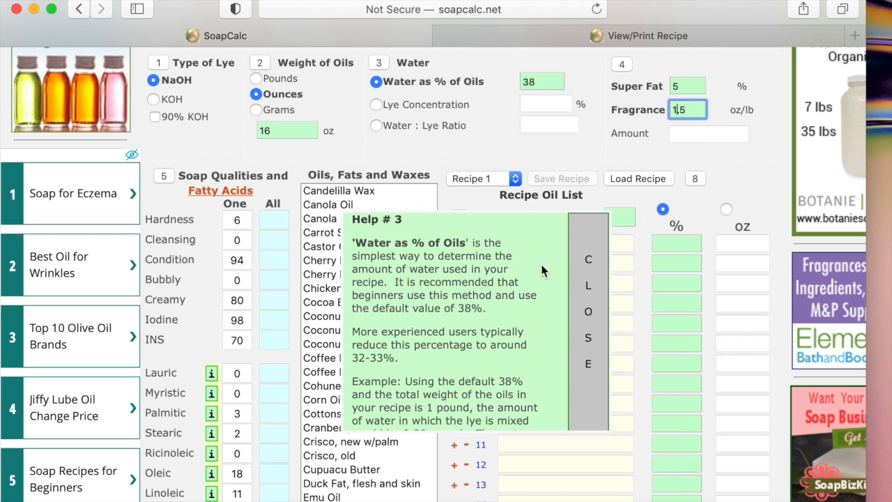
click(593, 377)
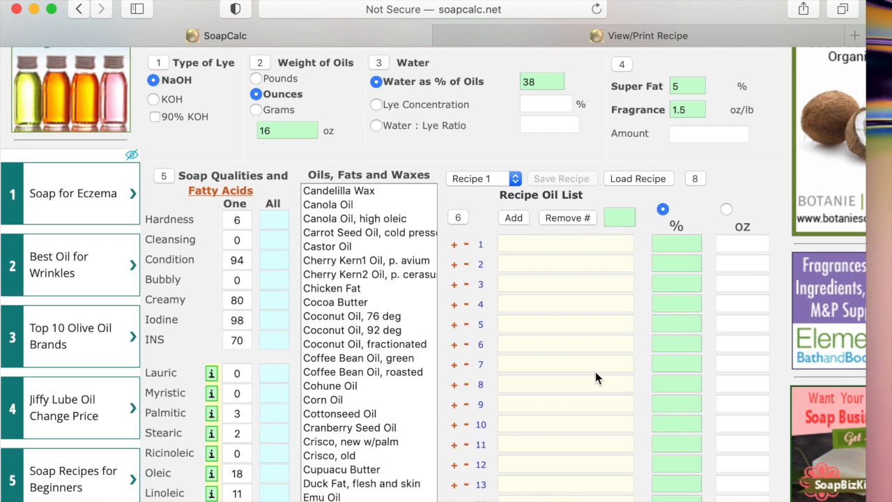
Look through the Oils, Fats and Waxes list beside the empty recipe oil list.
scroll(595, 373, down, 3)
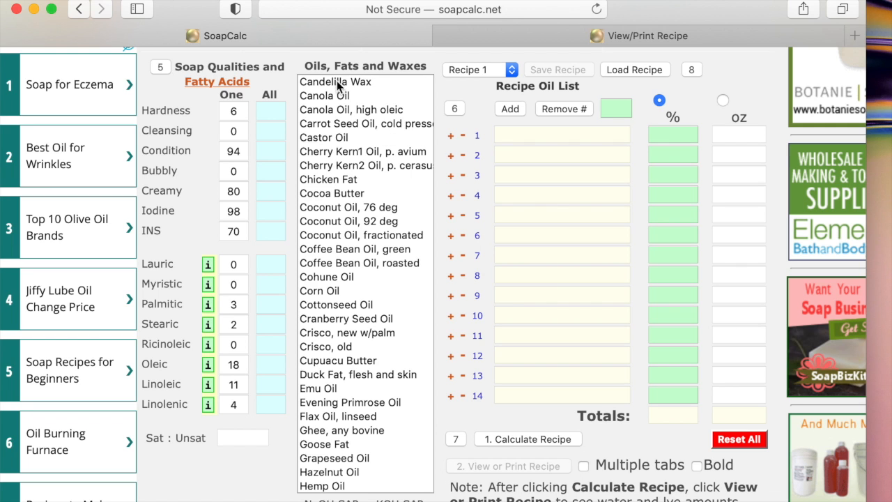
scroll(344, 401, down, 10)
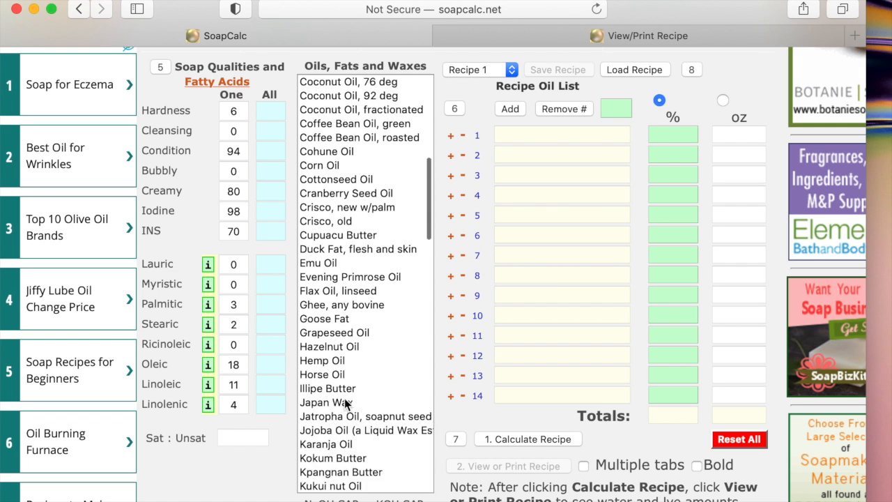
scroll(345, 403, down, 15)
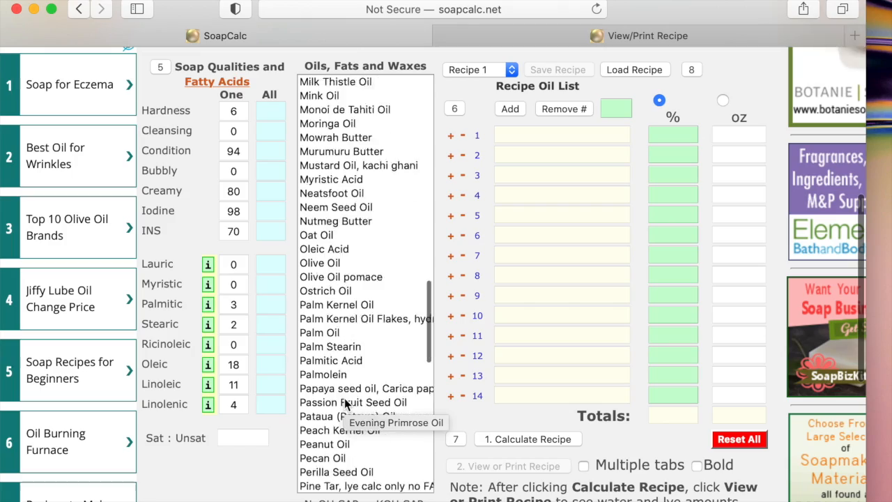
scroll(345, 403, up, 20)
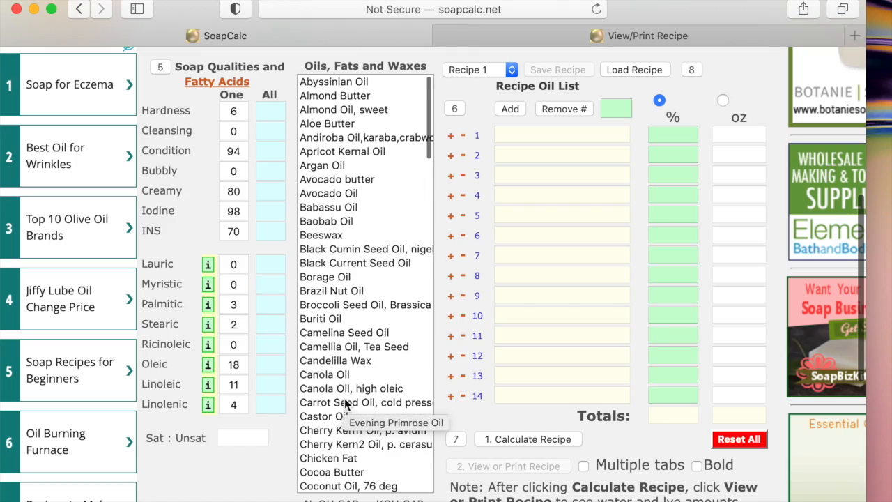
scroll(344, 402, down, 10)
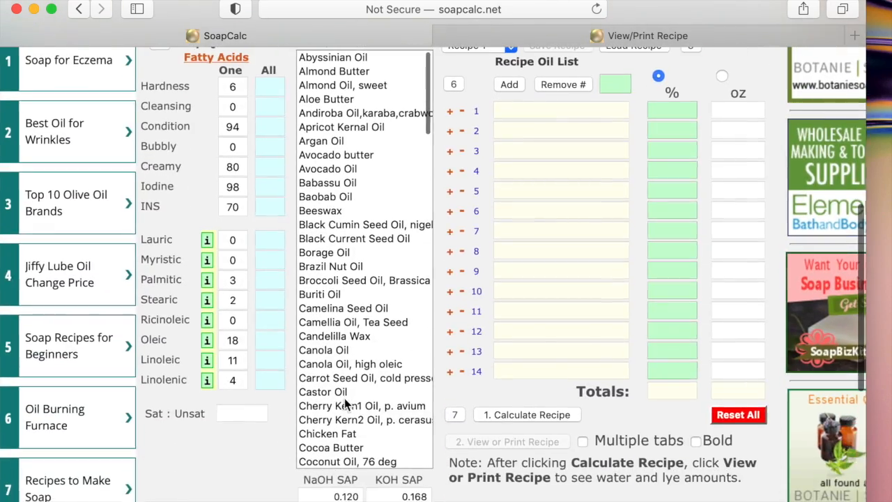
scroll(344, 398, up, 2)
scroll(345, 398, down, 1)
scroll(345, 398, up, 1)
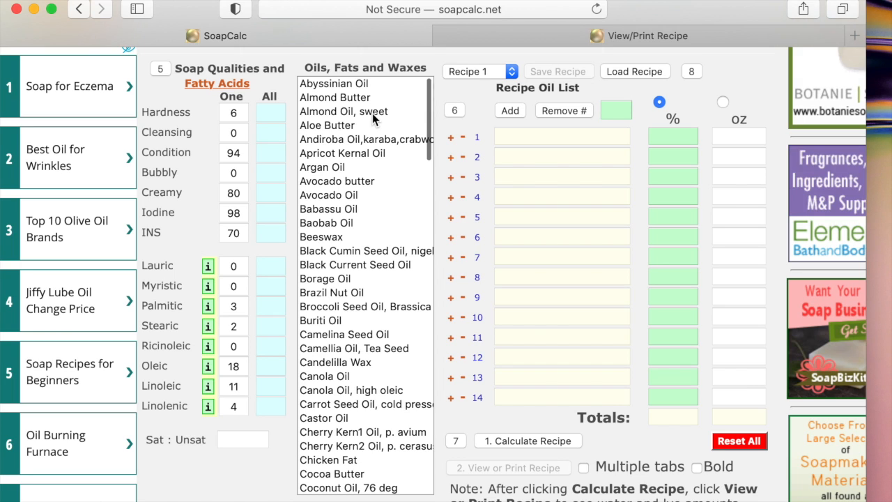
Calculate a trial recipe with Beeswax at 100%, and remove it from the recipe oil list.
scroll(373, 113, down, 2)
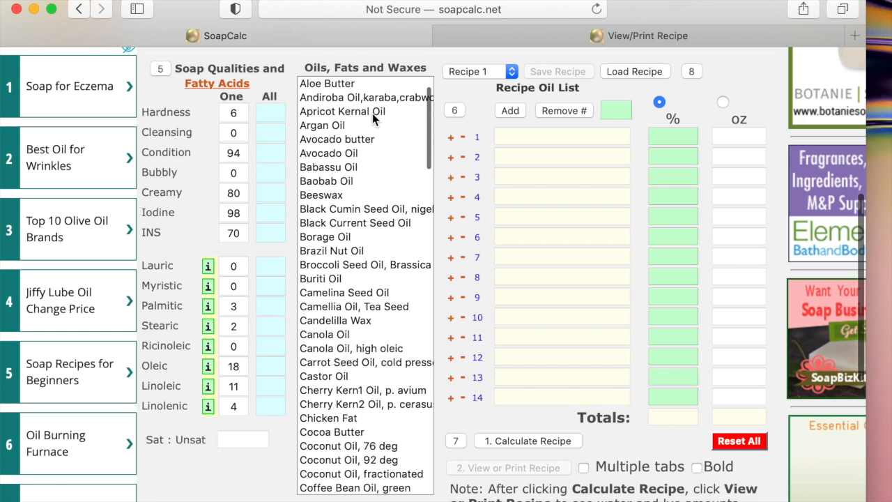
scroll(373, 113, down, 2)
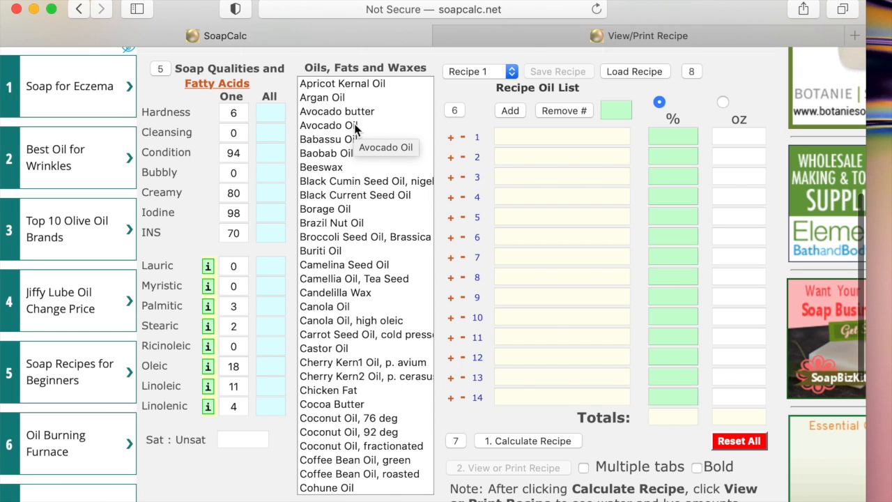
click(339, 167)
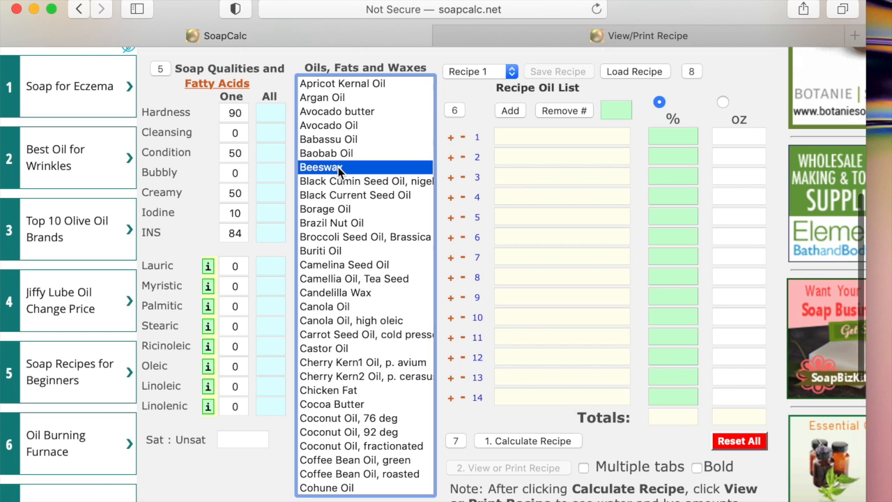
click(510, 111)
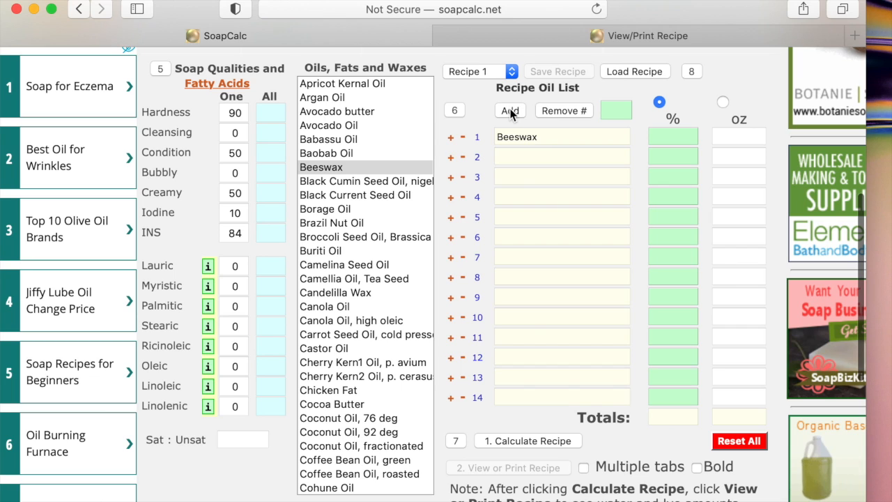
click(673, 137)
text(100)
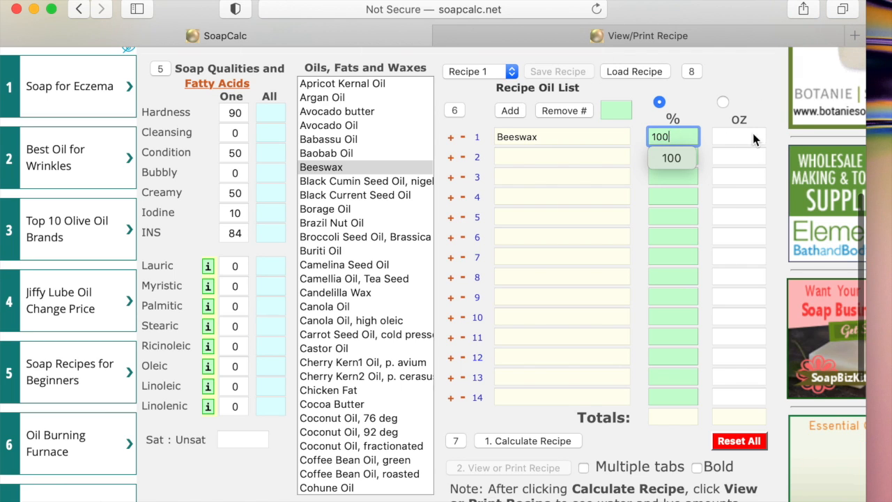
click(535, 441)
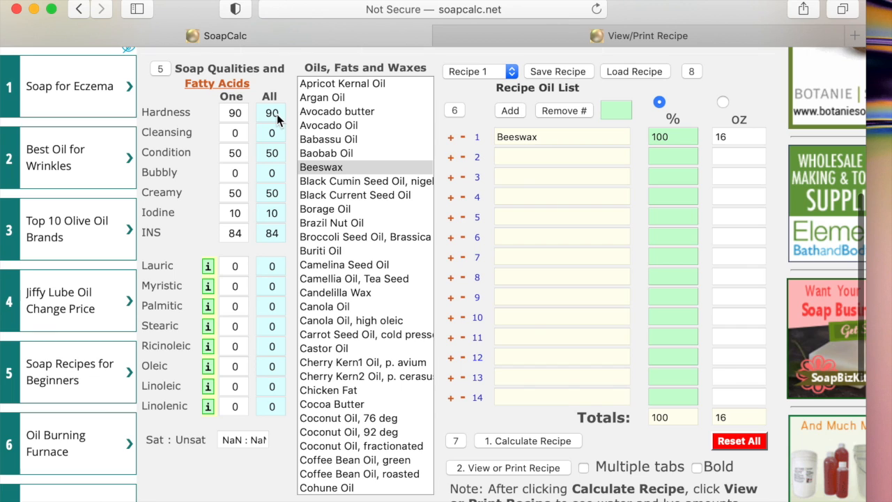
click(463, 139)
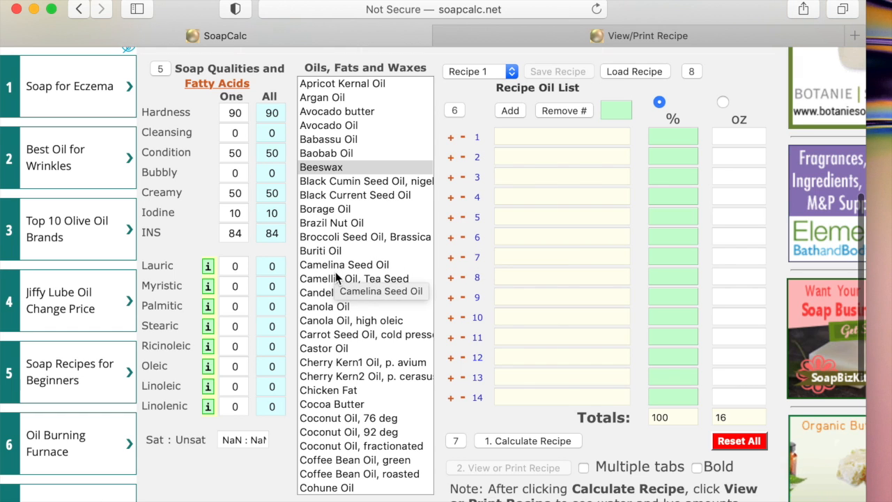
Calculate a trial recipe with Canola Oil at 100%, and compare it with the qualities of Canola Oil, high oleic.
click(328, 307)
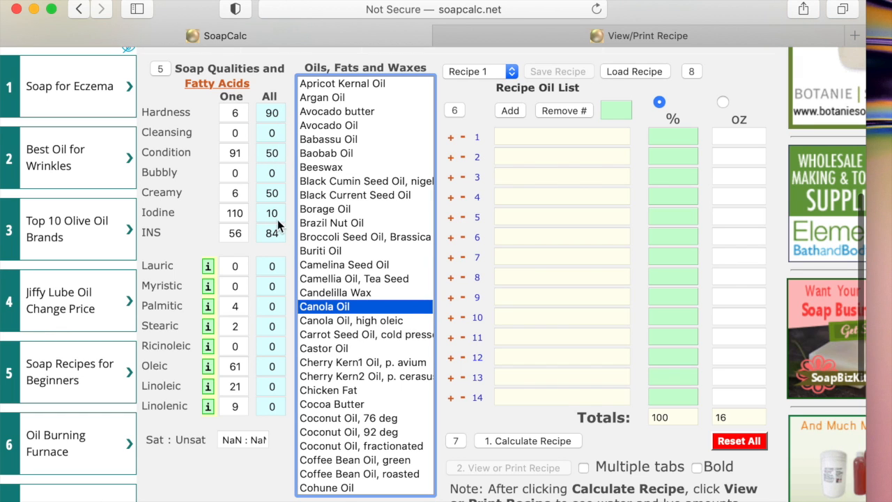
click(509, 112)
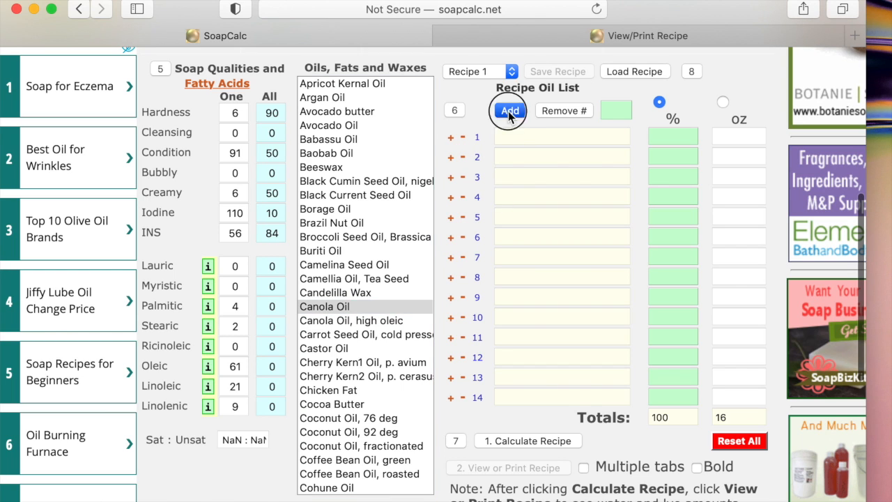
click(660, 134)
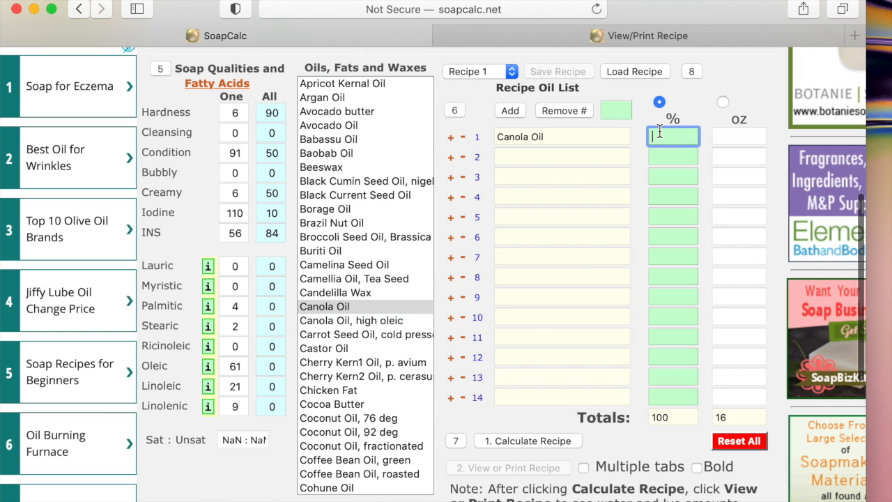
text(100)
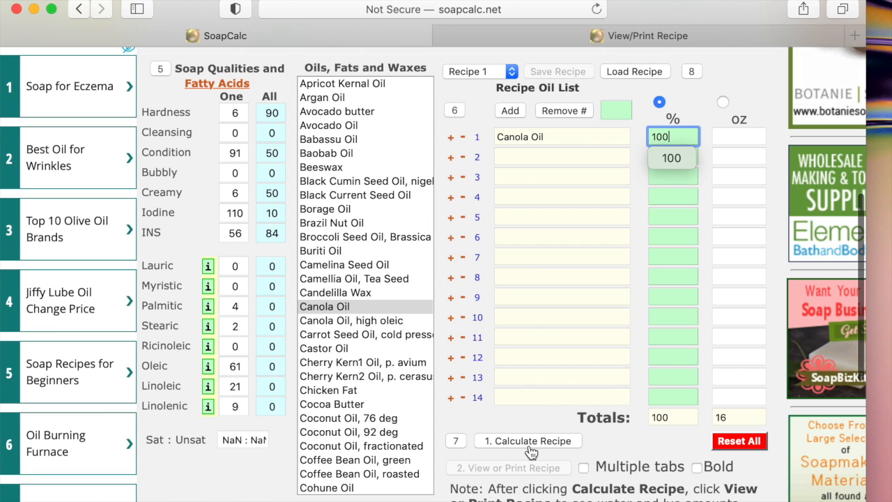
click(532, 446)
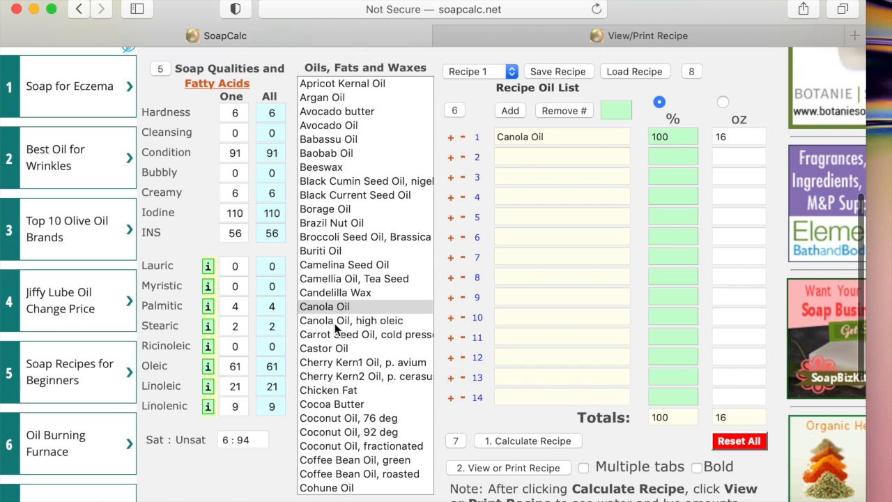
click(381, 324)
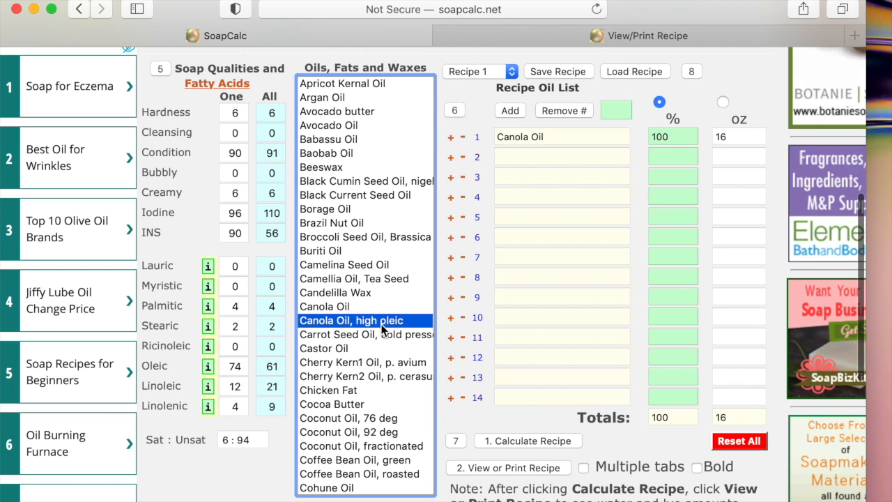
Replace Canola Oil in the recipe oil list with Castor Oil at 100% and calculate the recipe.
click(347, 348)
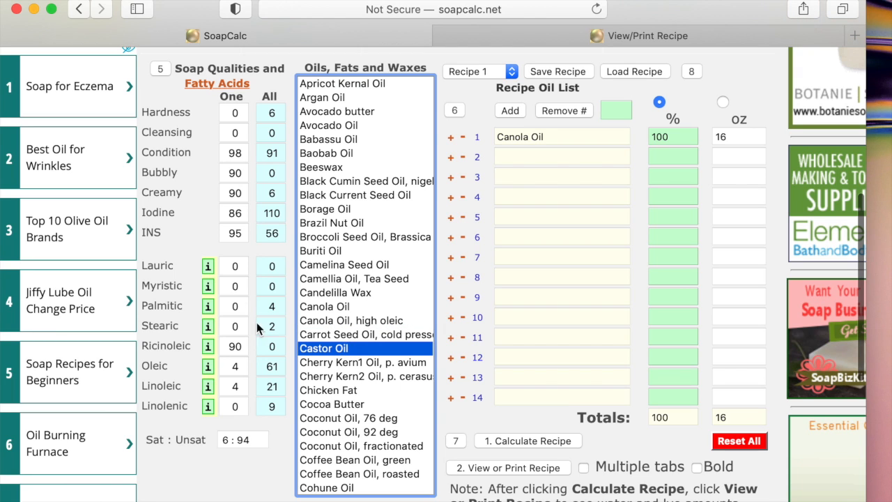
click(463, 139)
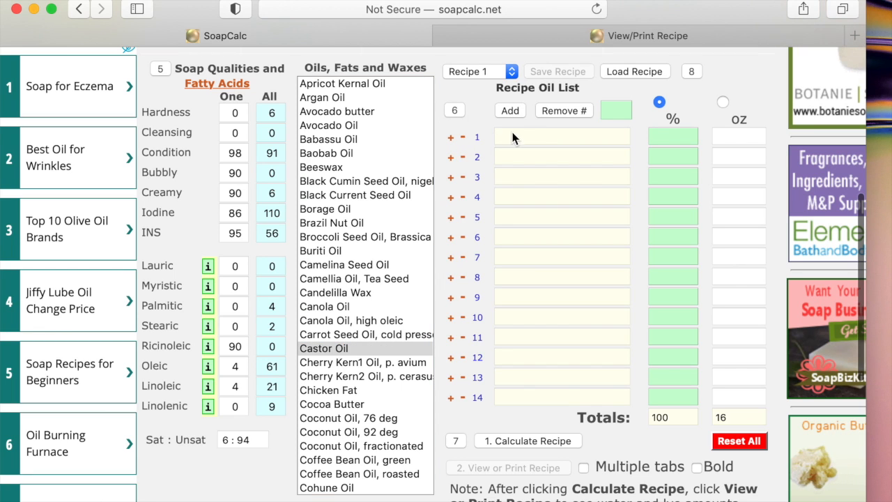
click(510, 110)
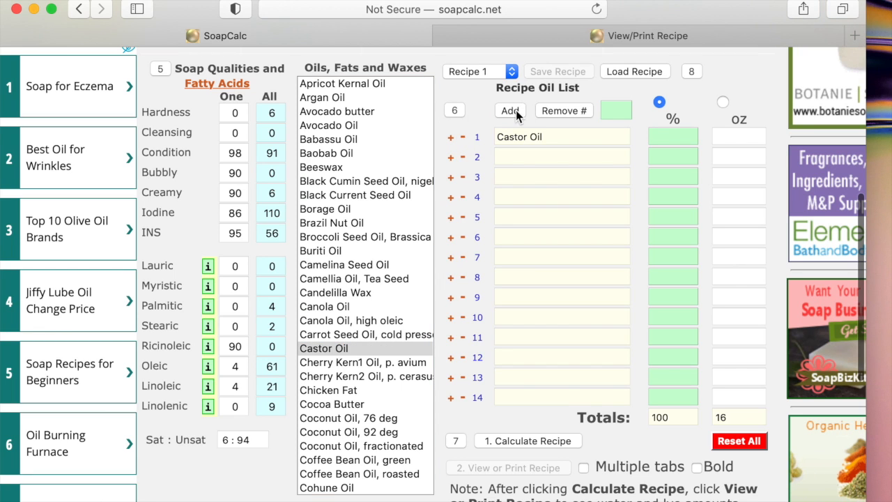
click(659, 133)
text(100)
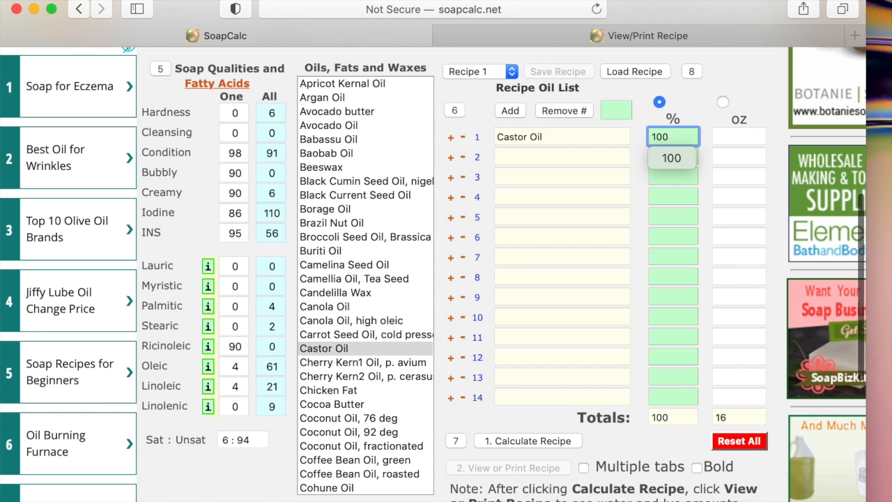
click(560, 445)
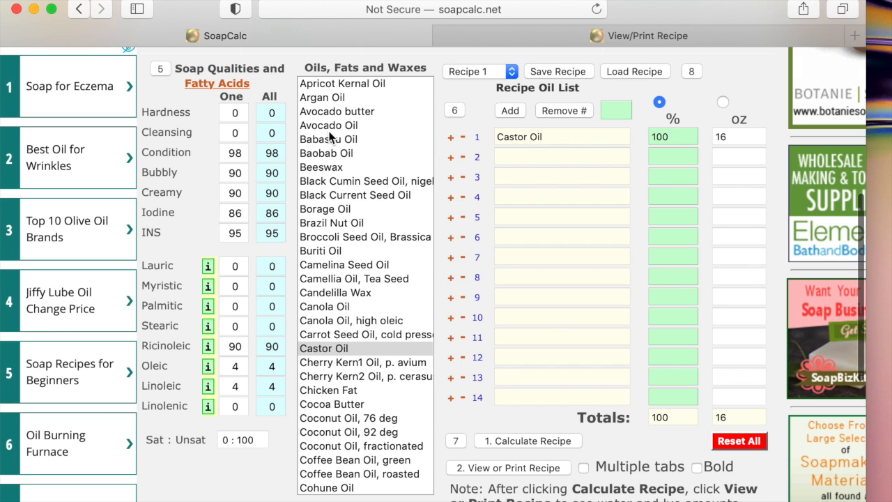
Compare the individual soap qualities and fatty acids of Canola Oil and Castor Oil from the oils list.
scroll(321, 153, up, 3)
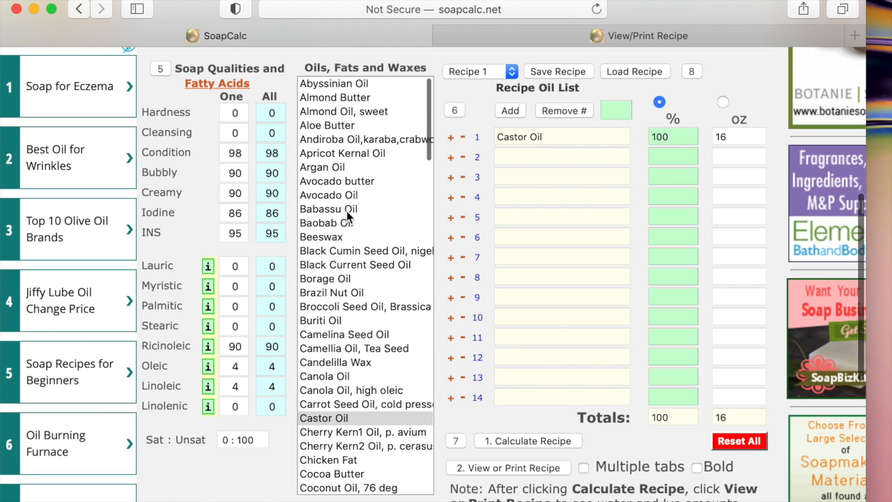
scroll(346, 216, down, 3)
scroll(346, 210, down, 2)
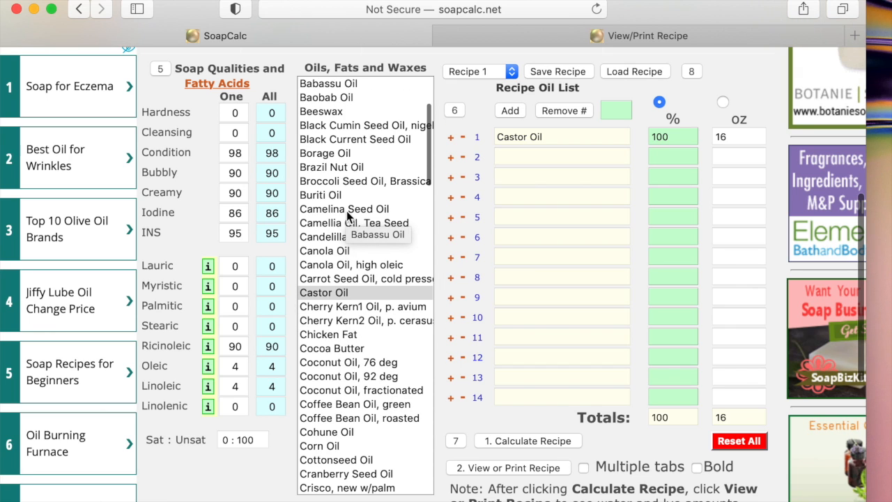
click(328, 253)
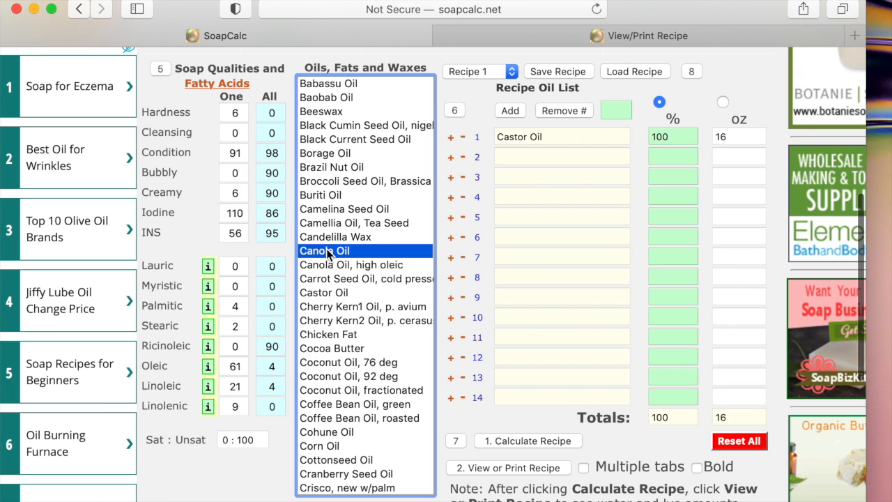
click(351, 294)
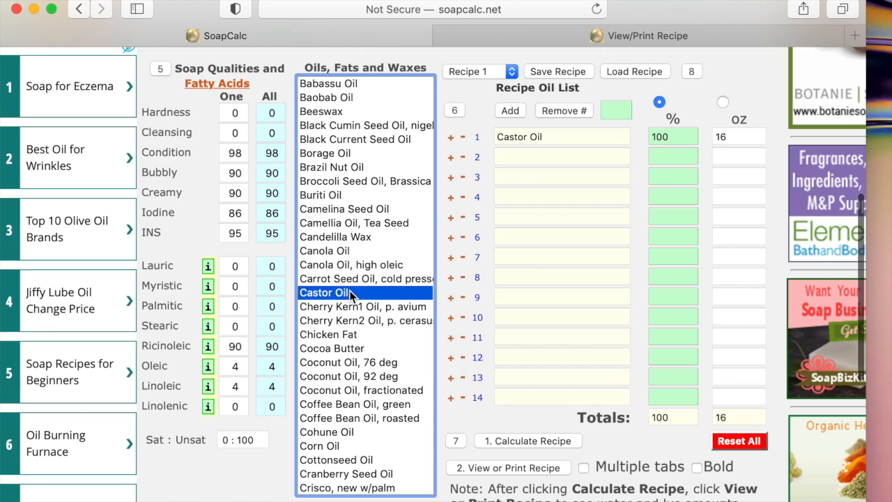
Replace Castor Oil in the recipe oil list with Chicken Fat at 100% and calculate the recipe.
scroll(351, 296, down, 5)
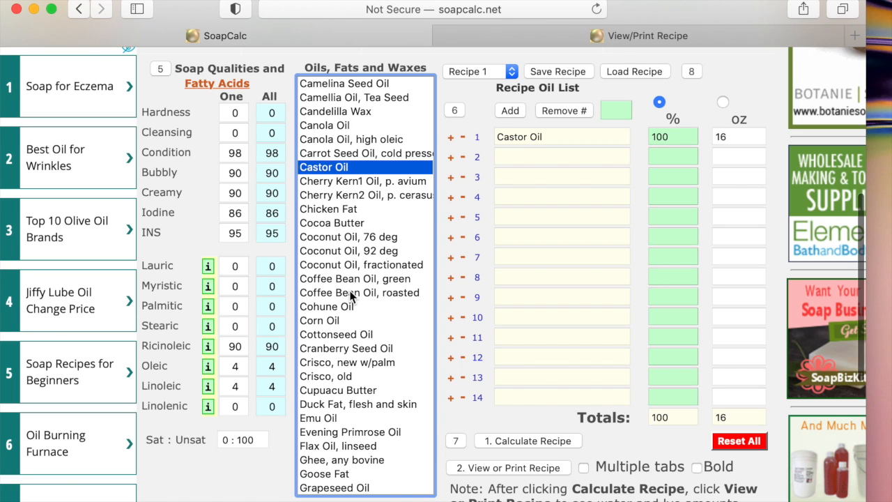
click(334, 210)
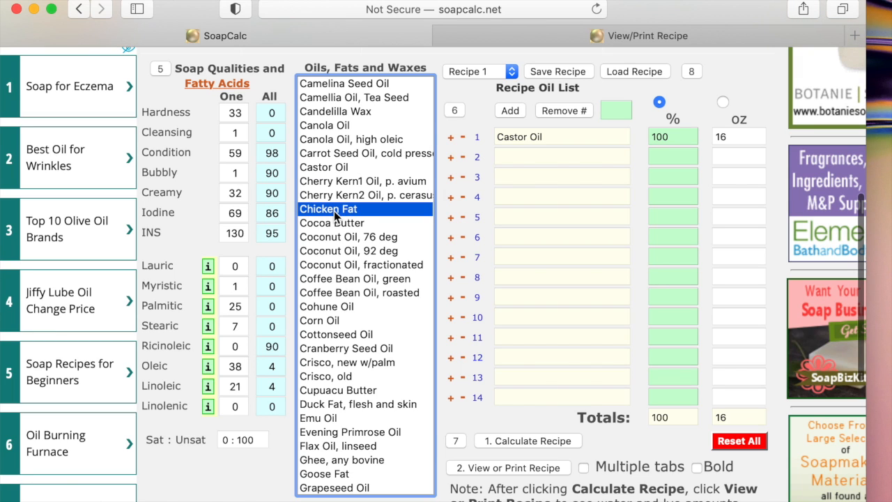
click(463, 137)
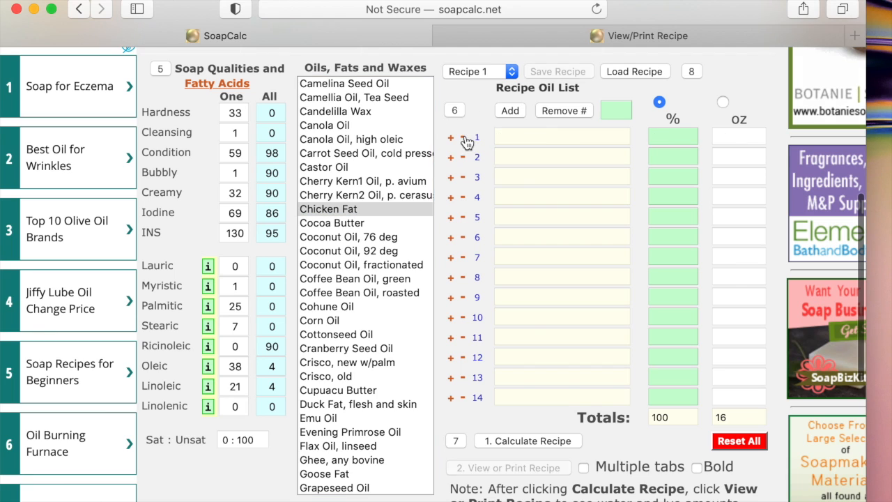
click(507, 113)
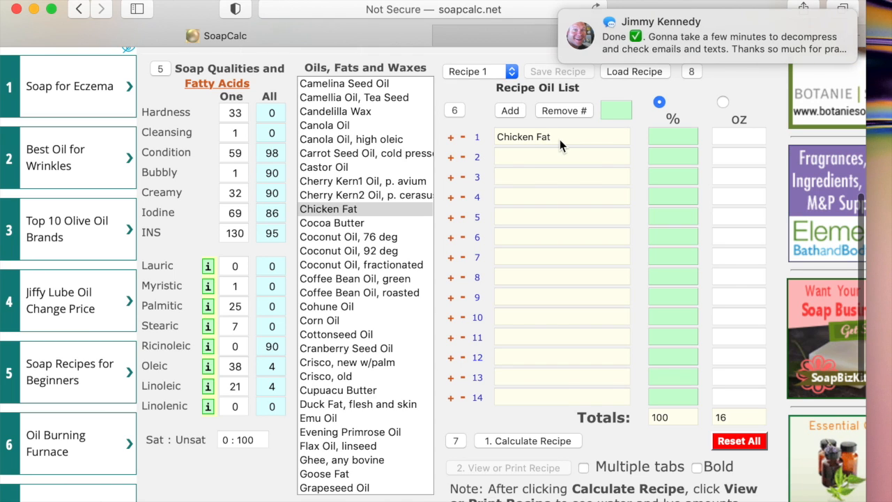
click(671, 137)
text(100)
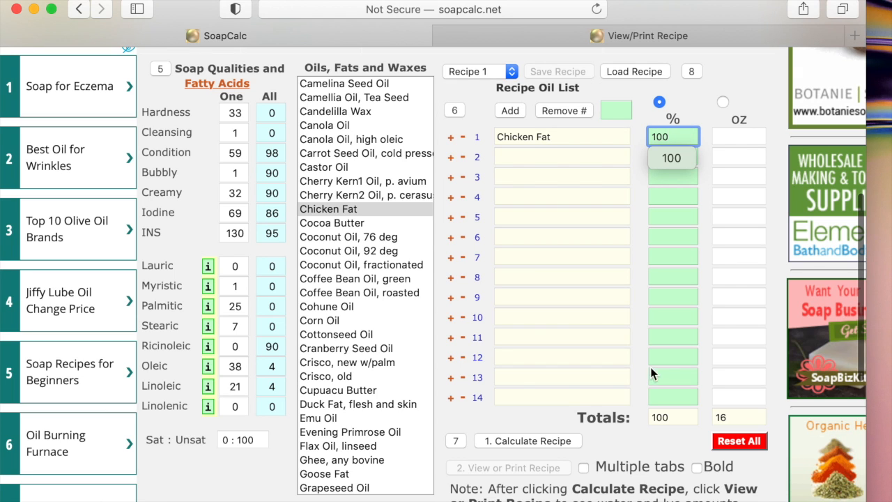
click(507, 445)
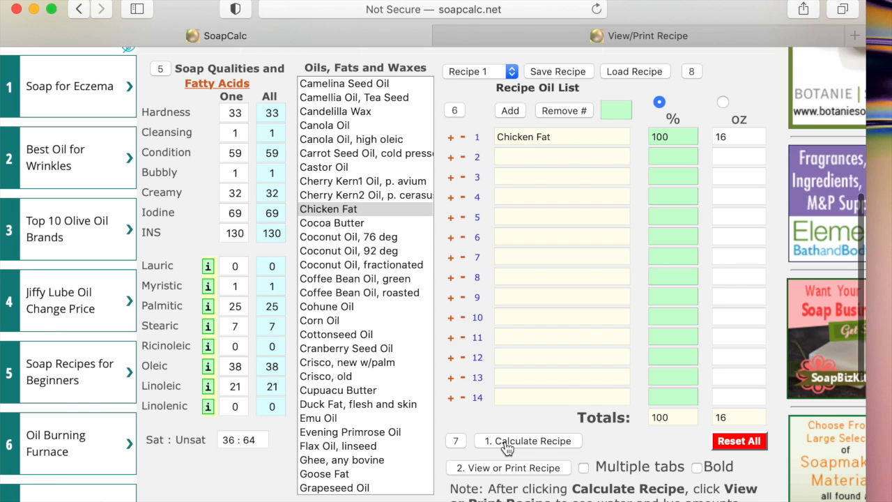
Replace Chicken Fat in the recipe oil list with Cocoa Butter at 100% and calculate the recipe.
click(363, 223)
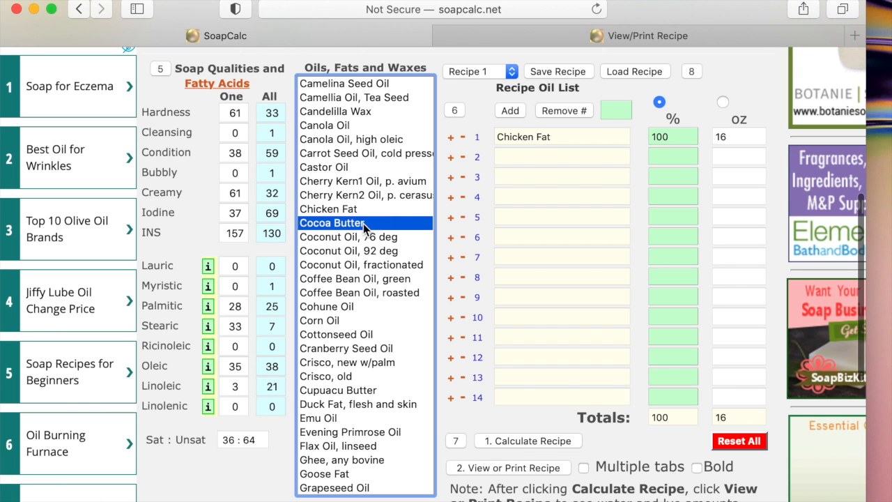
click(463, 138)
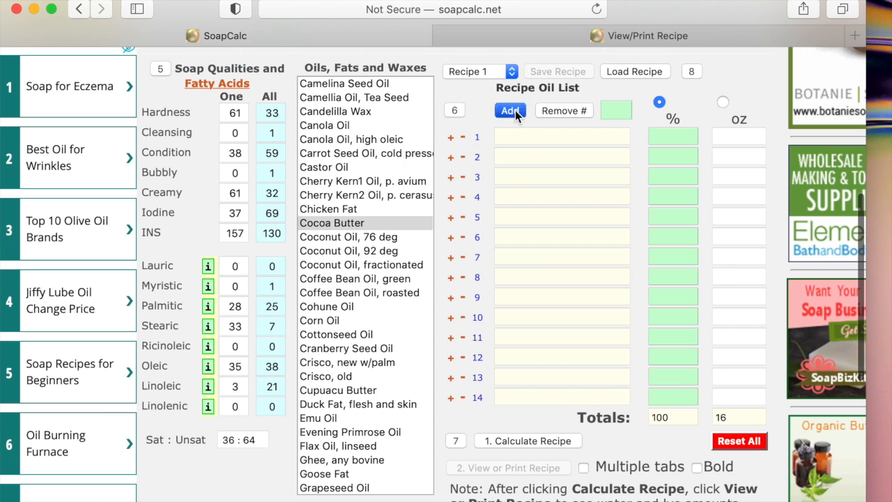
click(512, 111)
click(677, 138)
text(100)
click(536, 441)
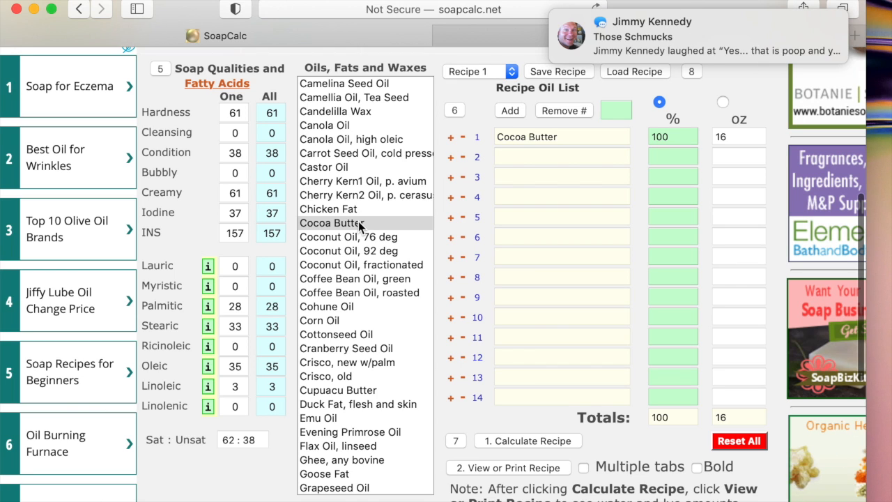
Dismiss the incoming message notifications covering the page.
scroll(655, 30, left, 5)
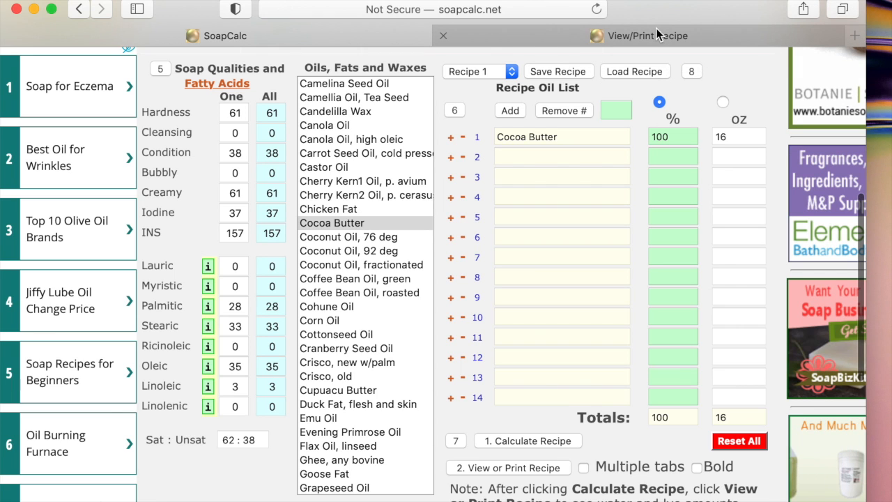
scroll(657, 33, left, 5)
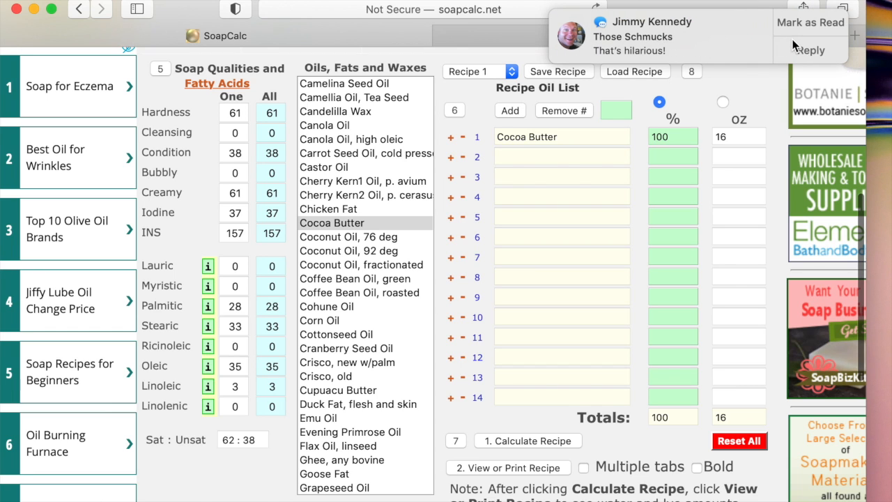
scroll(747, 42, left, 5)
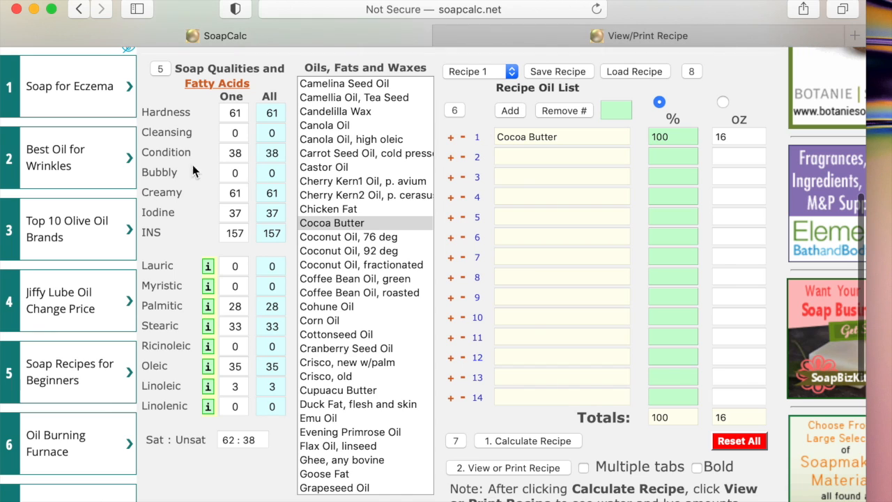
Replace Cocoa Butter in the recipe oil list with Coconut Oil, 92 deg at 100% and calculate the recipe.
click(375, 250)
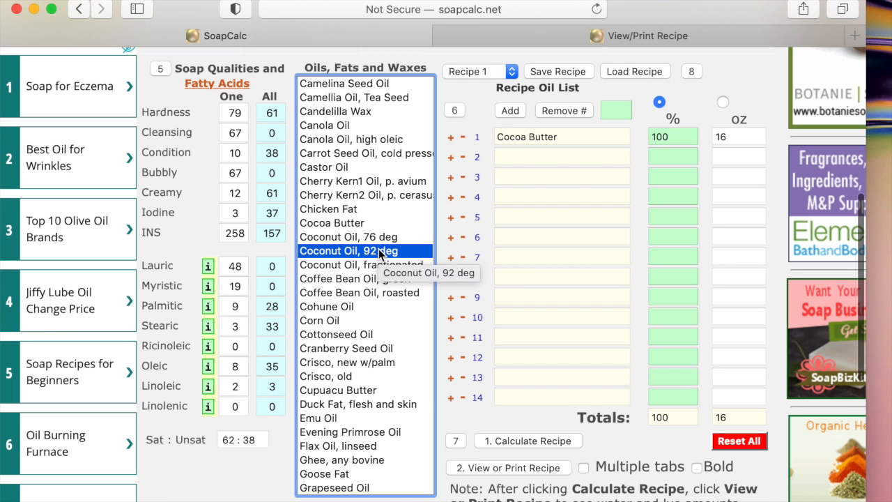
click(462, 137)
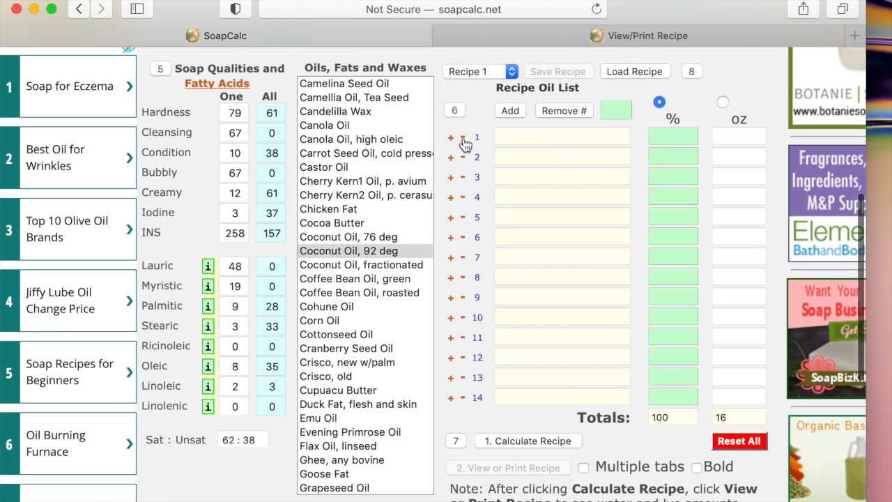
click(512, 109)
click(673, 137)
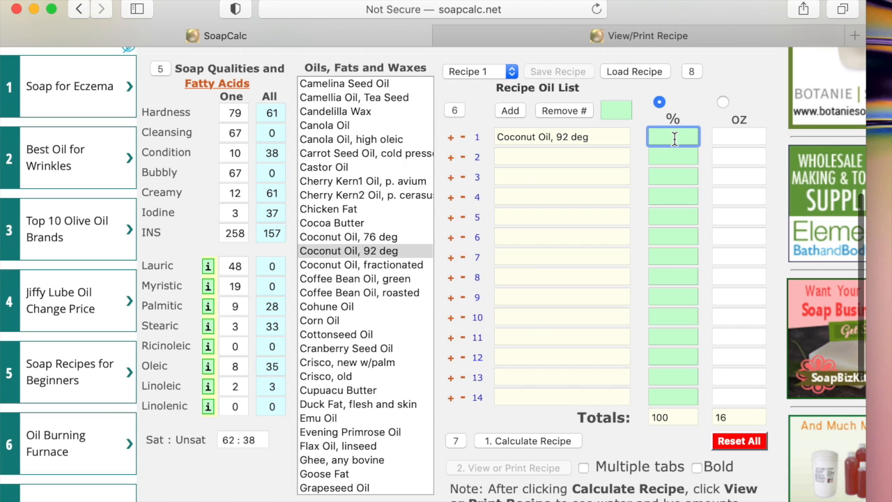
text(100)
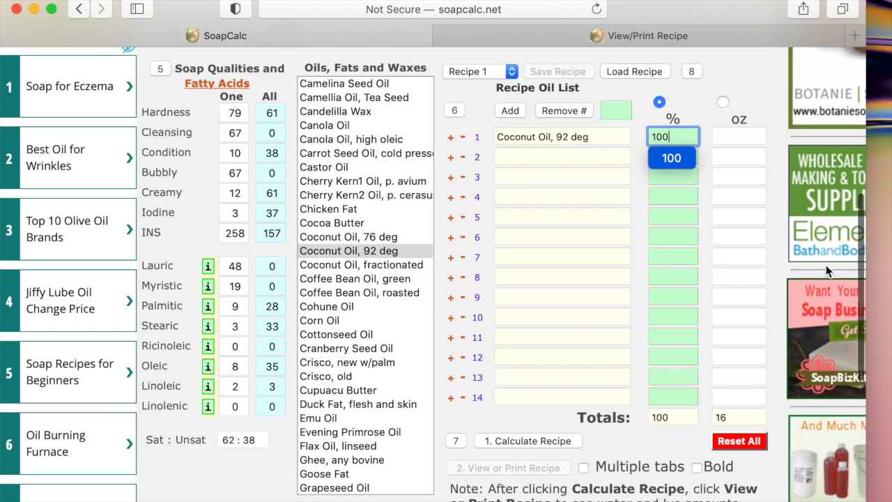
click(531, 442)
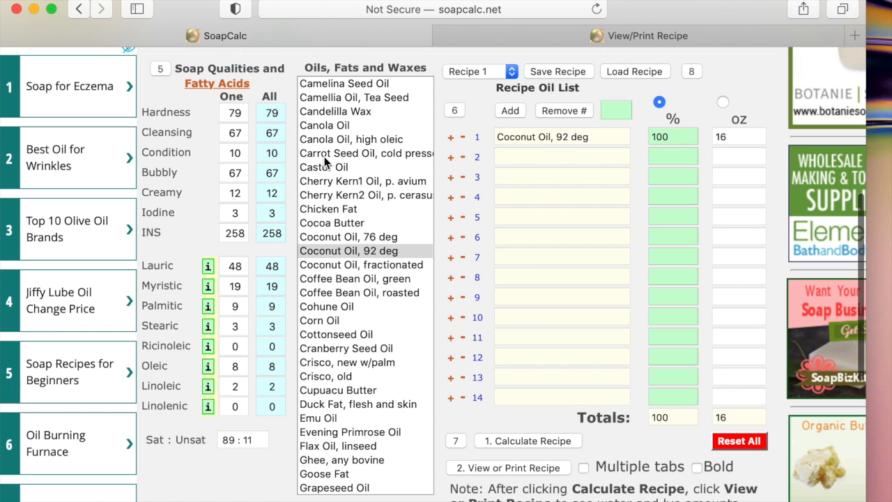
Replace Coconut Oil, 92 deg in the recipe oil list with Corn Oil at 100% and calculate the recipe.
scroll(343, 126, up, 4)
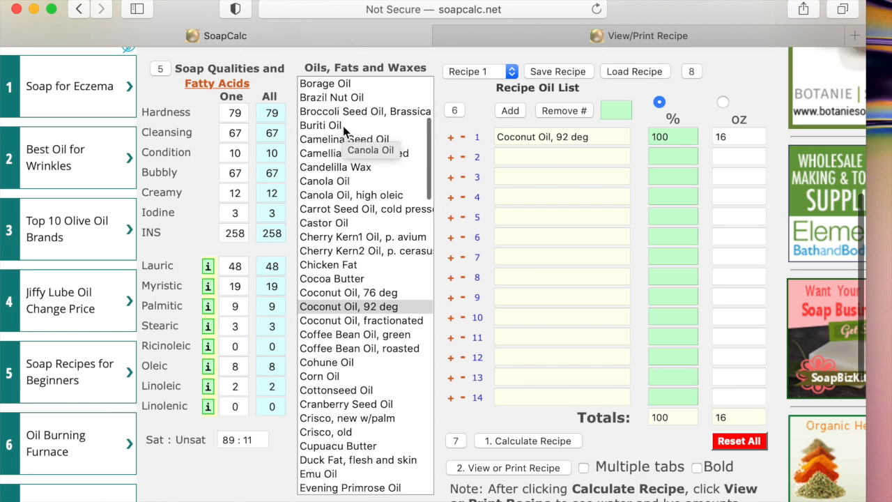
scroll(343, 126, down, 5)
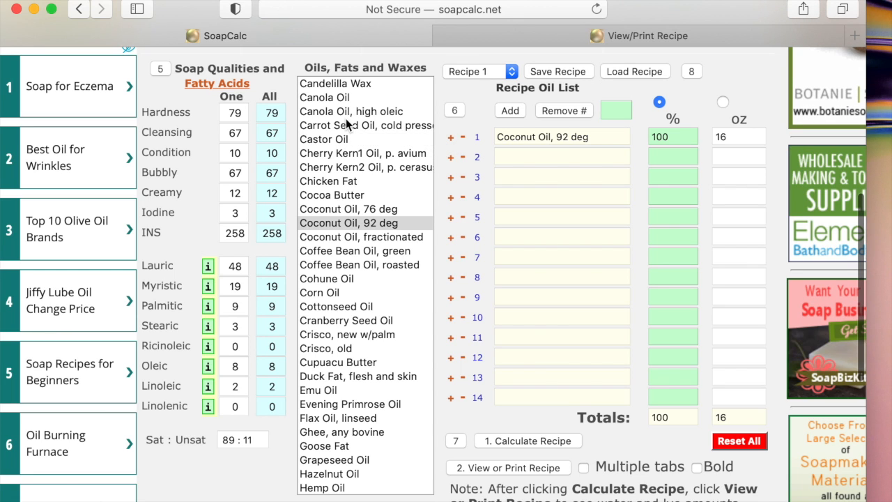
scroll(346, 119, down, 3)
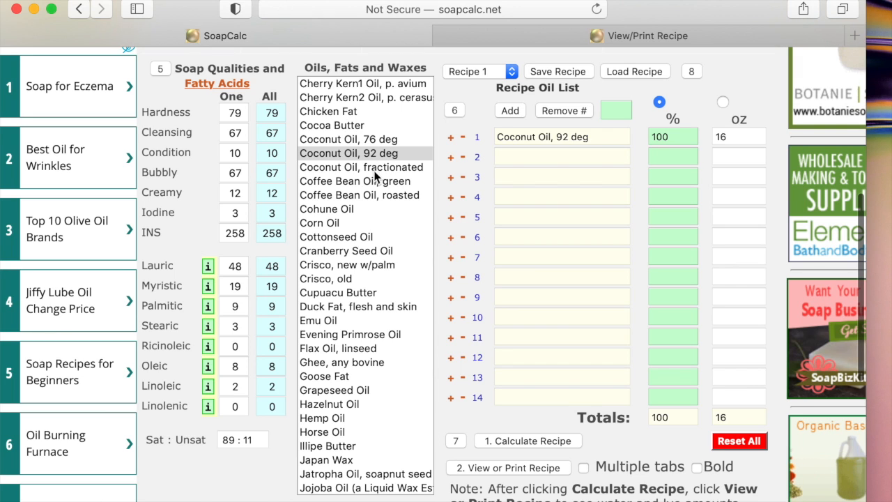
click(462, 139)
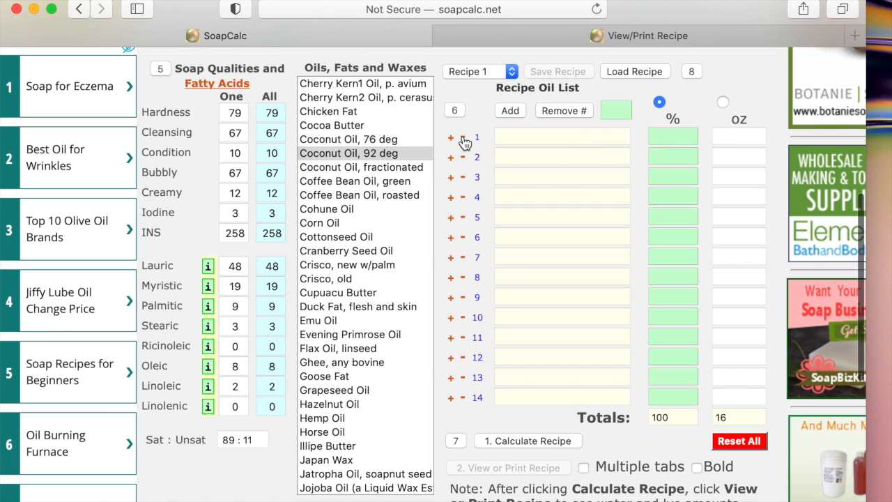
click(336, 224)
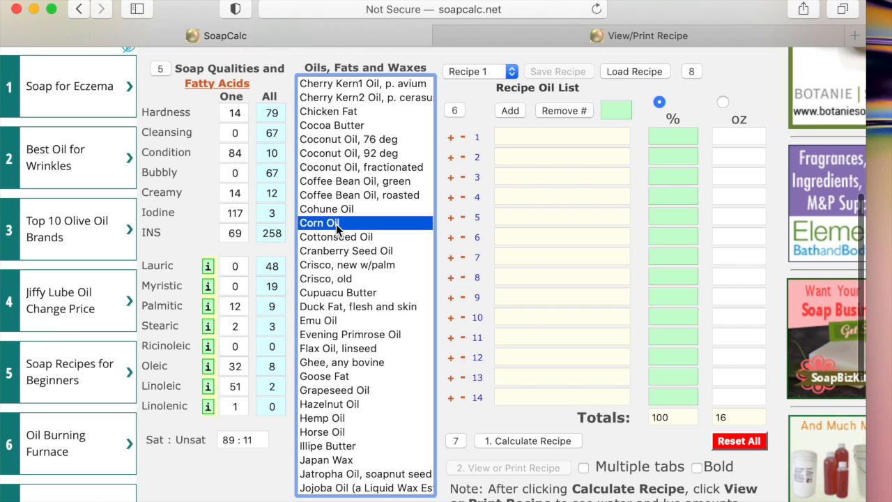
click(507, 113)
click(658, 134)
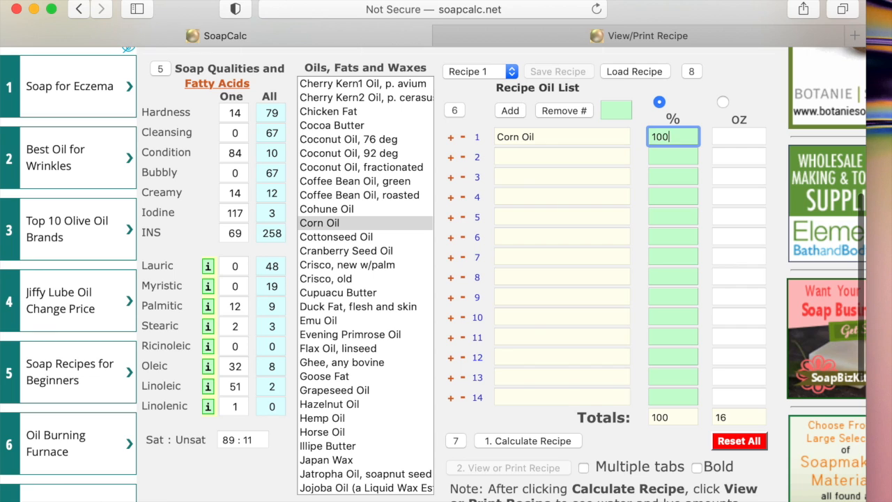
click(525, 444)
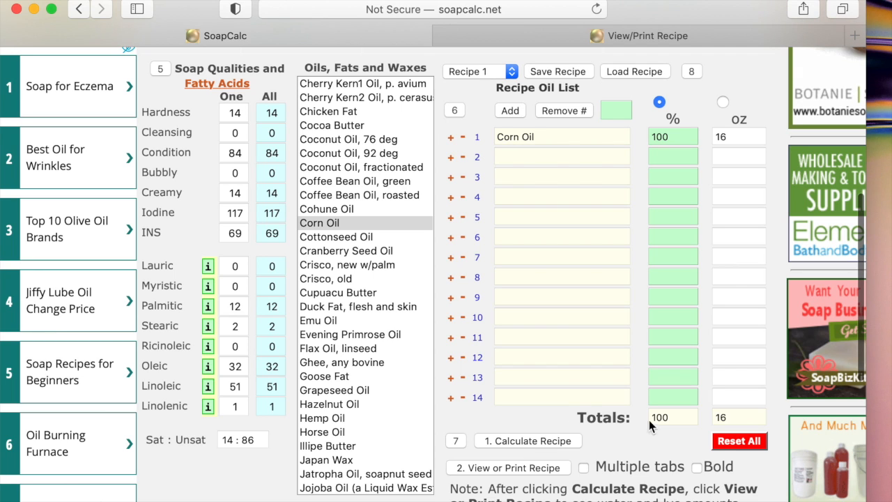
Replace Corn Oil in the recipe oil list with Cottonseed Oil at 100% and calculate the recipe.
click(373, 238)
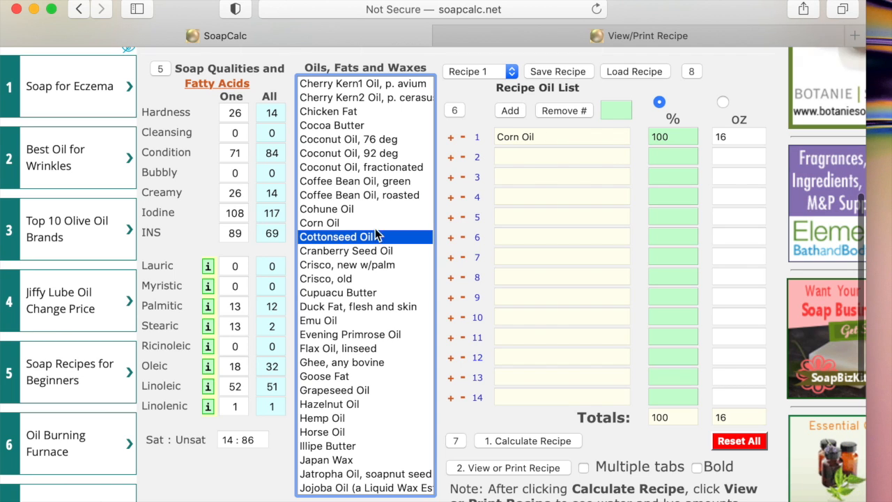
click(513, 112)
click(465, 138)
click(672, 156)
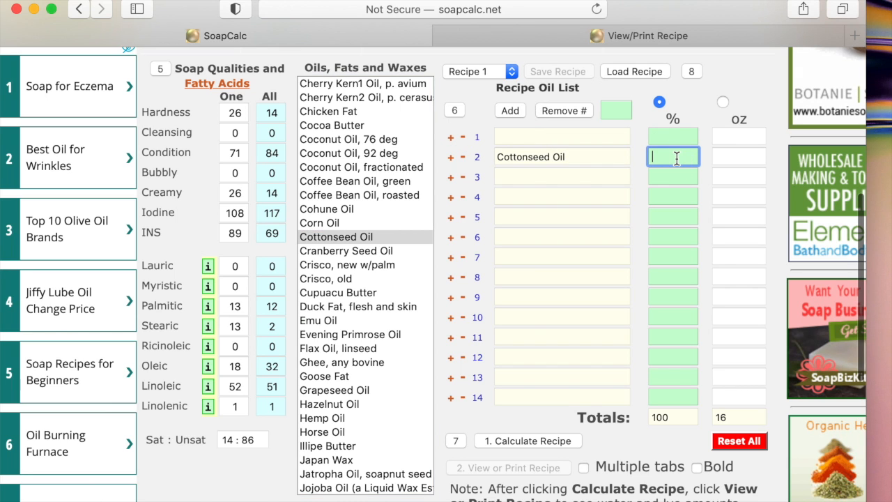
text(100)
click(503, 449)
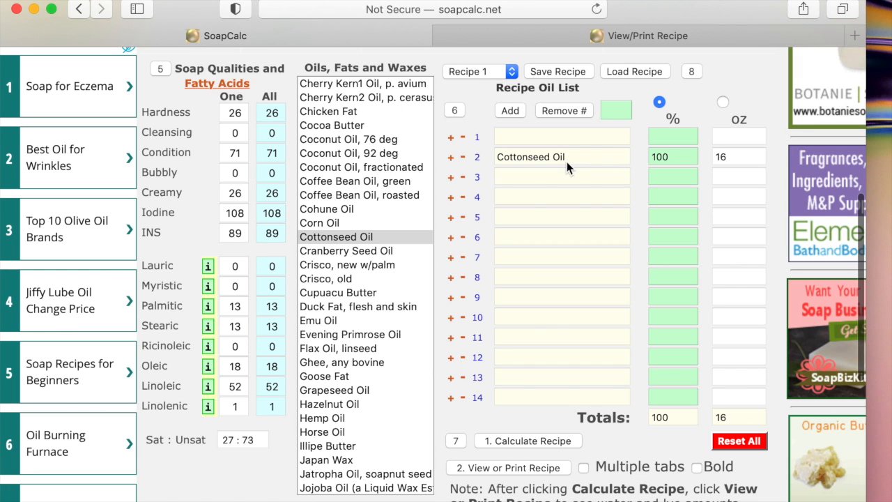
View the individual soap qualities of Crisco, new w/palm and of Crisco, old without adding them to the recipe.
click(355, 268)
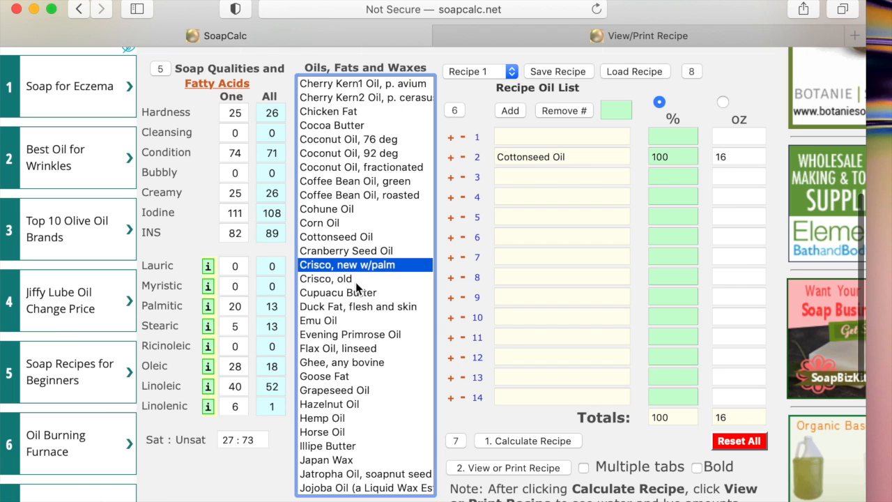
click(371, 274)
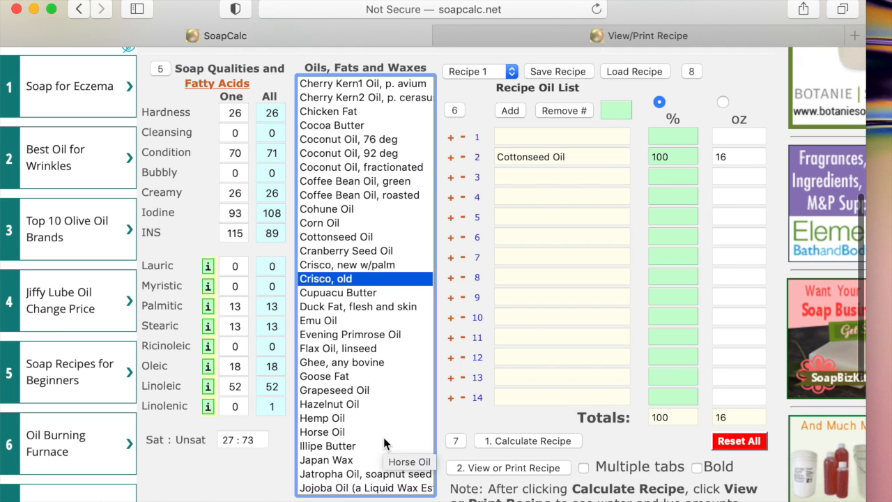
Replace Cottonseed Oil in the recipe oil list with Grapeseed Oil at 100% and calculate the recipe.
click(317, 390)
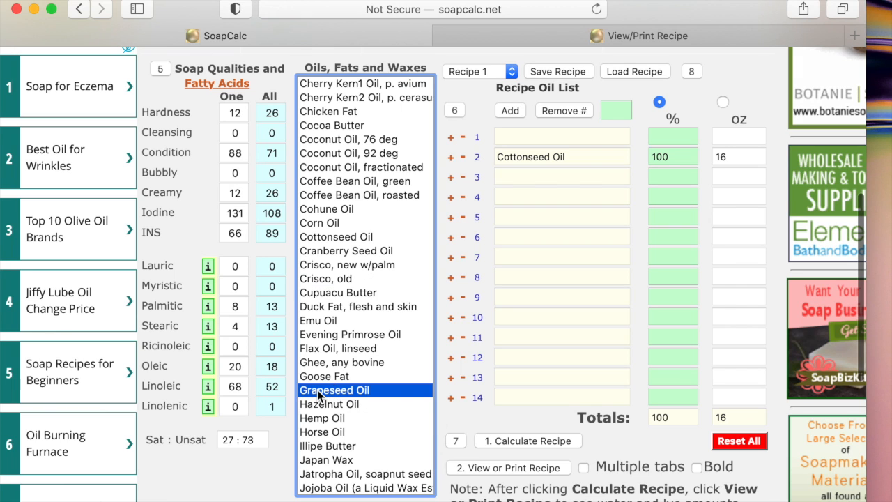
click(463, 158)
click(509, 110)
click(687, 139)
text(100)
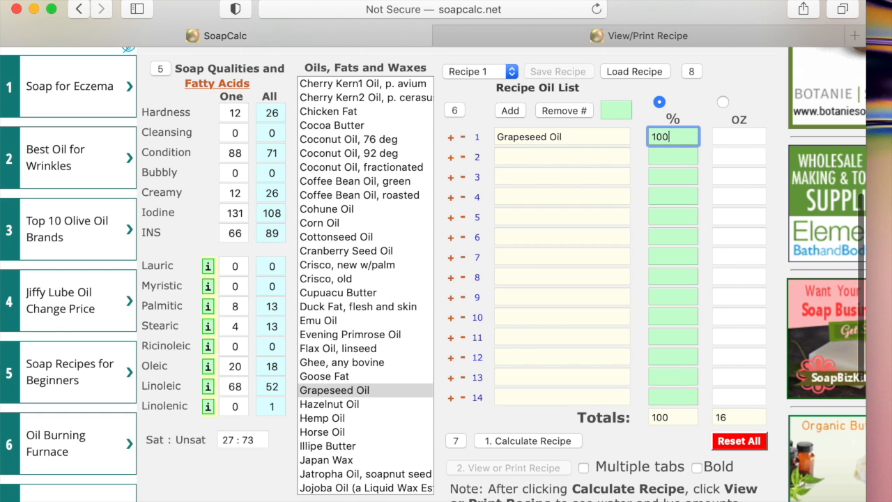
click(556, 444)
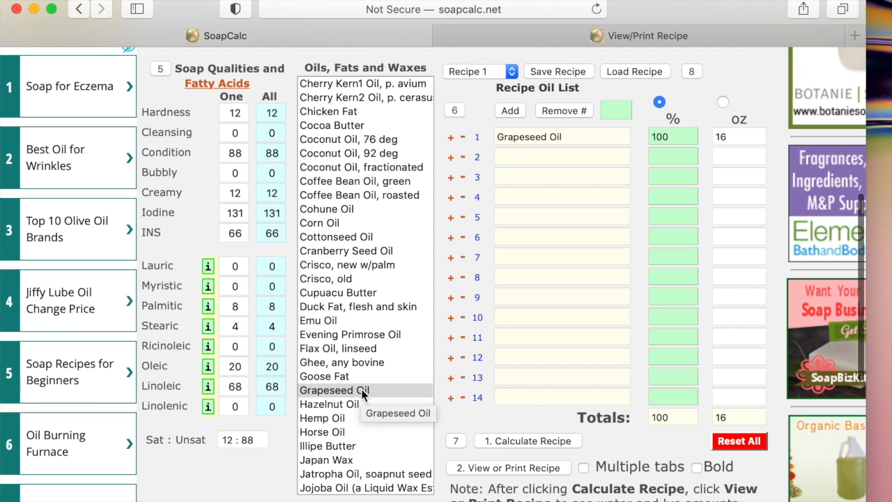
Replace Grapeseed Oil in the recipe oil list with Olive Oil at 100% and calculate the recipe.
scroll(362, 395, down, 8)
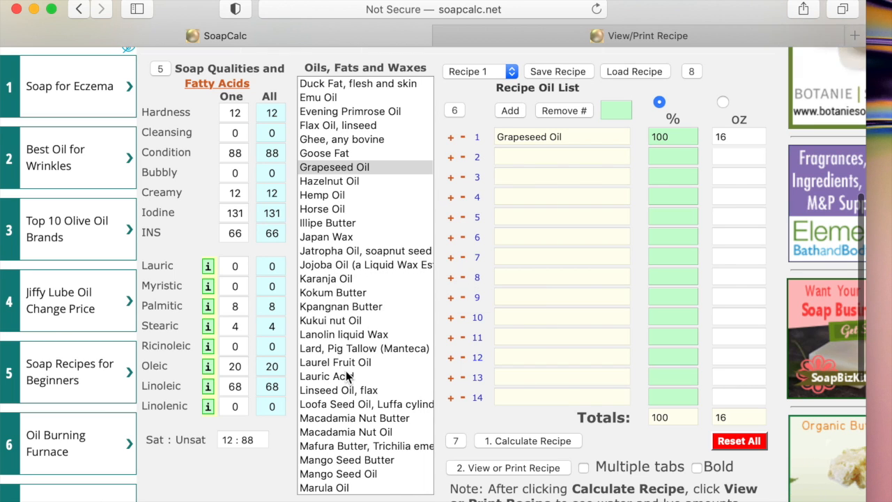
scroll(351, 380, down, 2)
scroll(352, 380, down, 3)
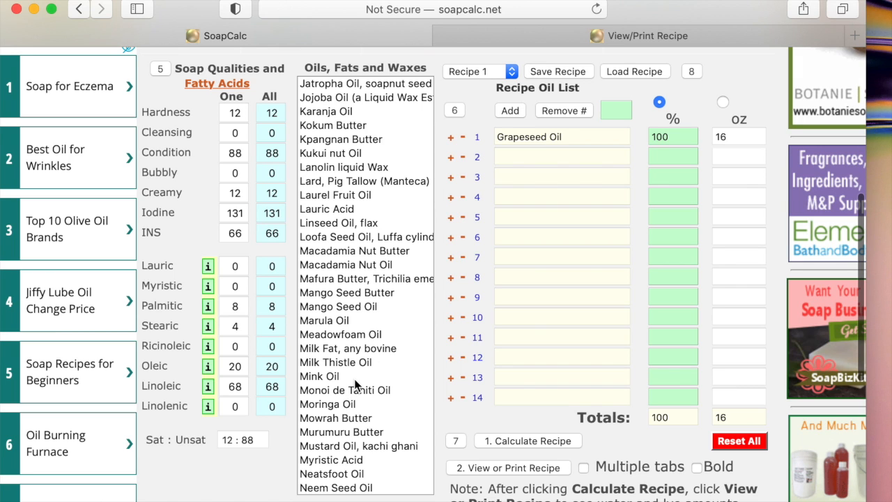
scroll(354, 380, down, 4)
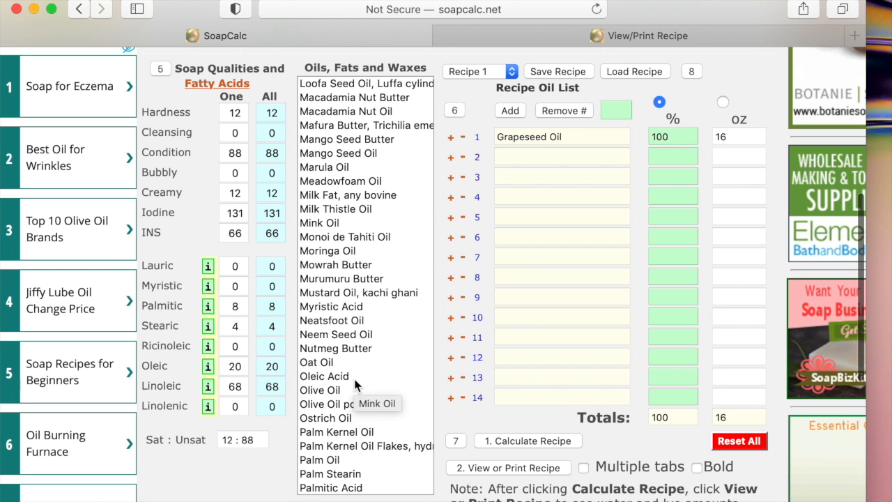
scroll(353, 377, down, 4)
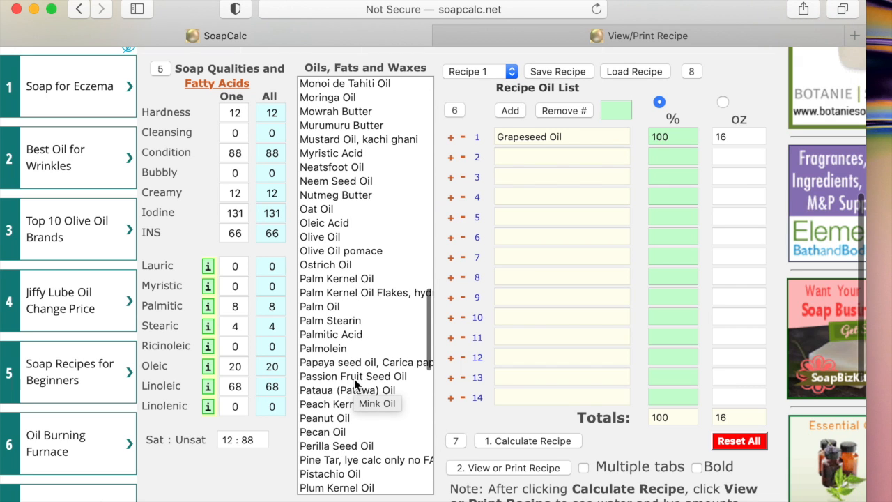
click(329, 236)
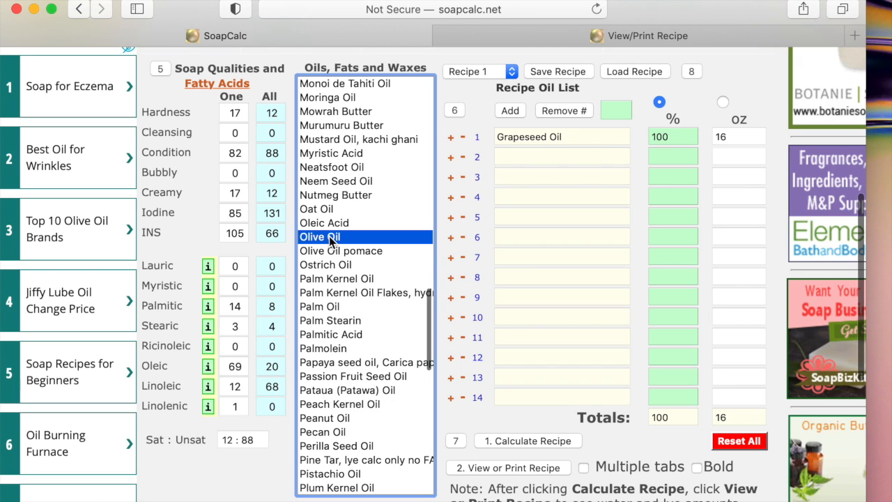
click(462, 139)
click(519, 110)
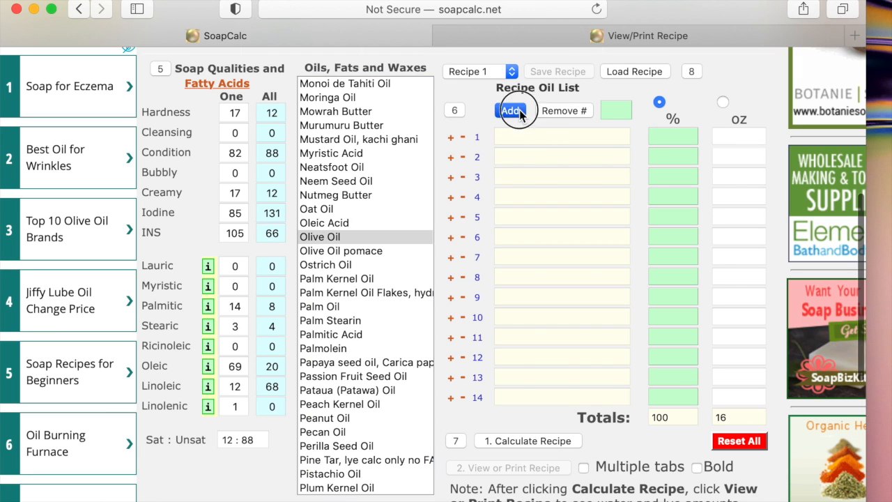
click(684, 138)
text(10)
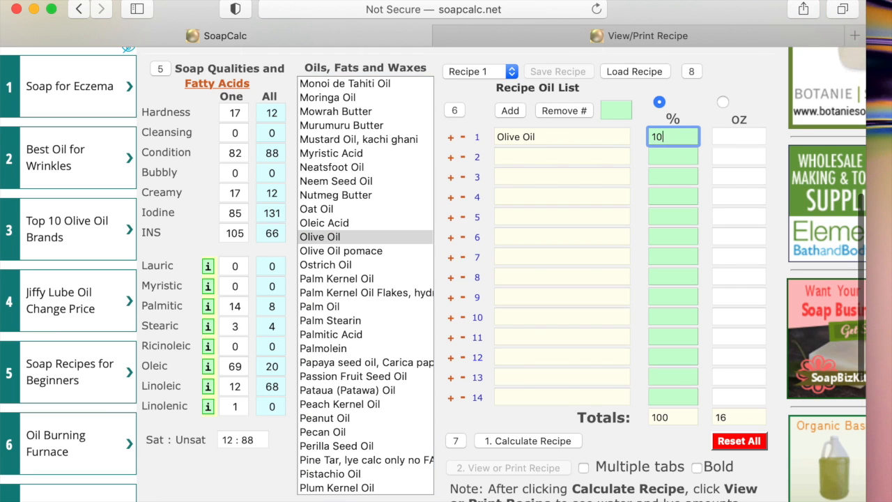
text(0)
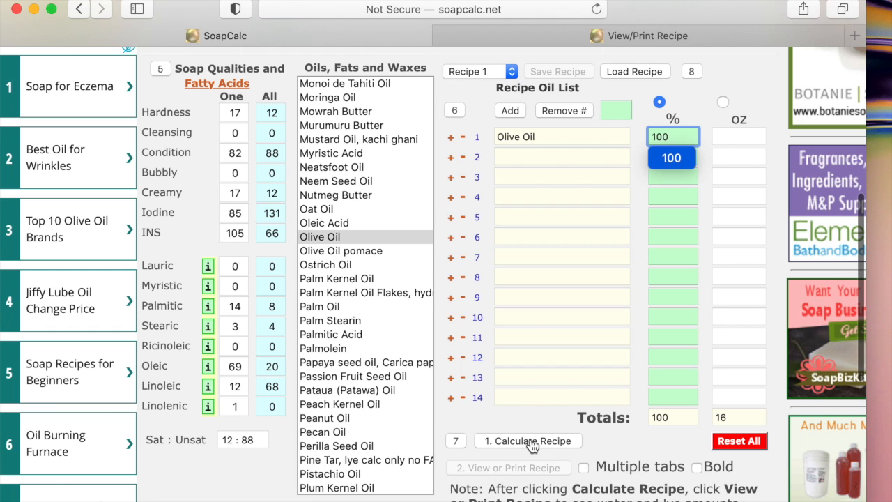
click(531, 442)
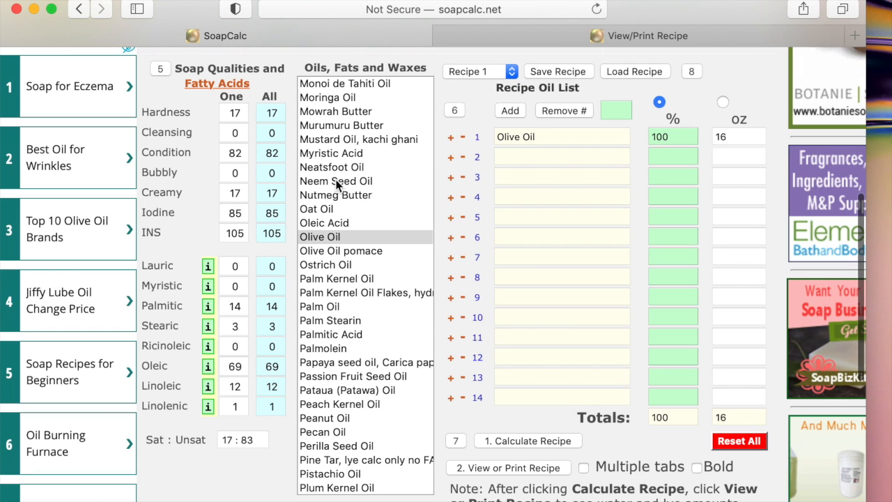
Replace Olive Oil in the recipe oil list with Palm Oil at 100% and calculate the recipe.
click(464, 138)
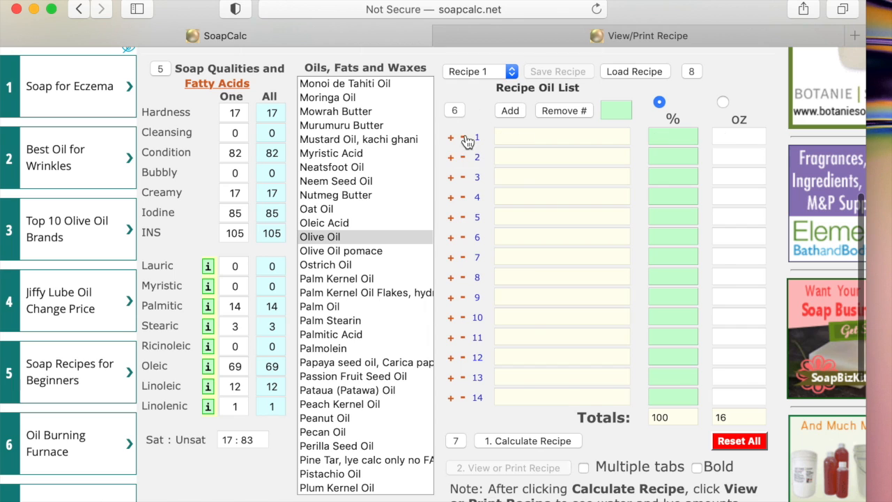
click(329, 306)
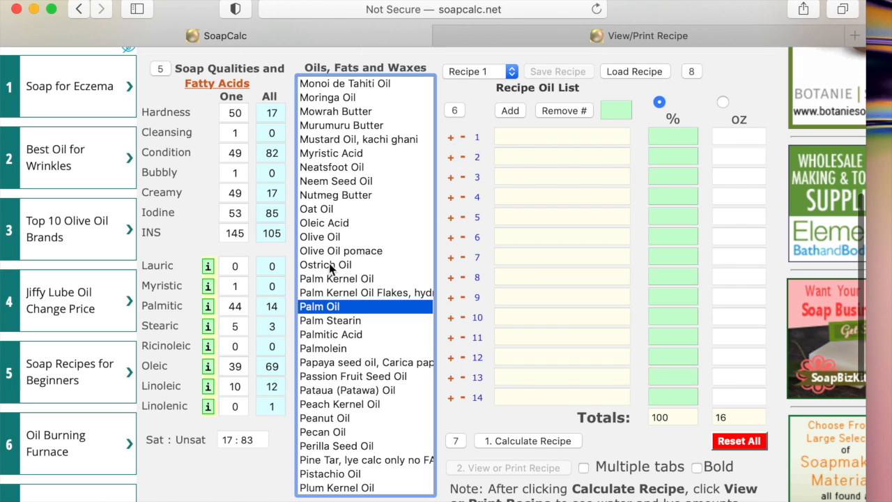
click(516, 109)
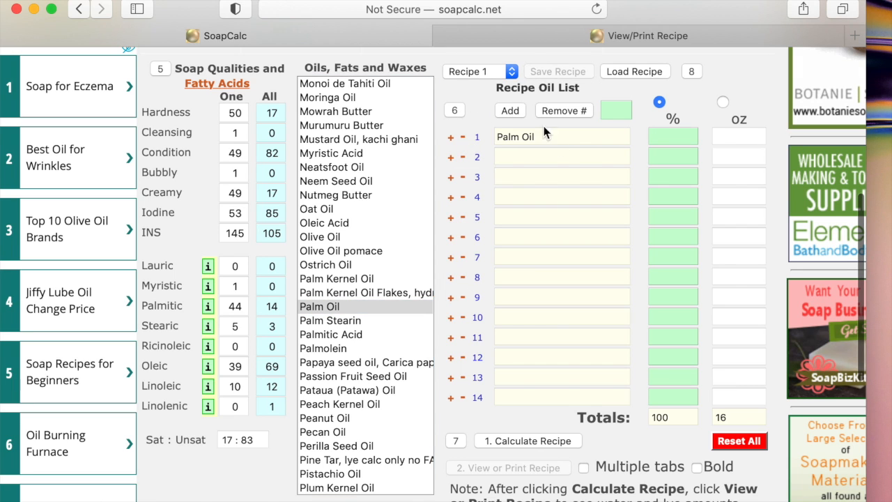
click(668, 137)
text(100)
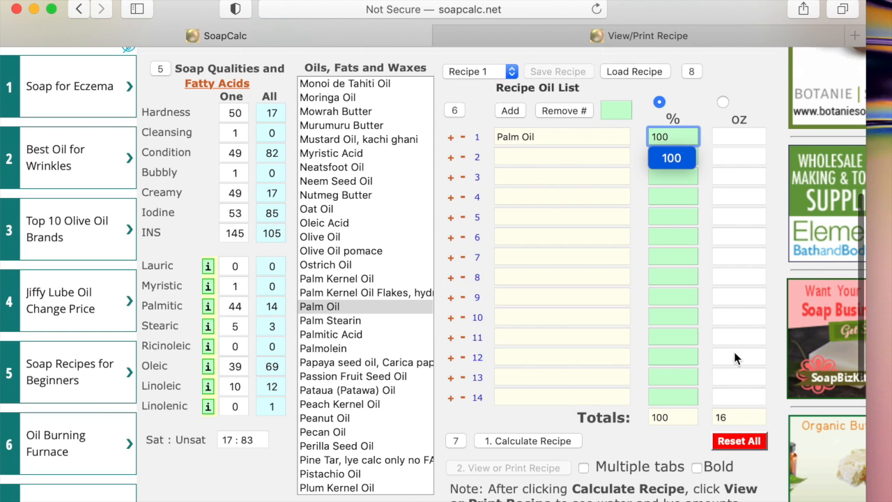
click(568, 443)
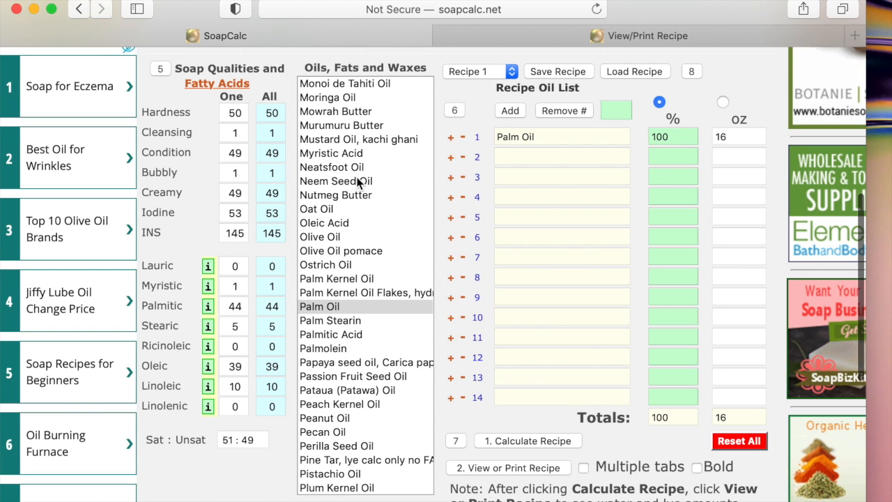
Replace Palm Oil in the recipe oil list with Peanut Oil at 100% and calculate the recipe.
scroll(359, 185, down, 5)
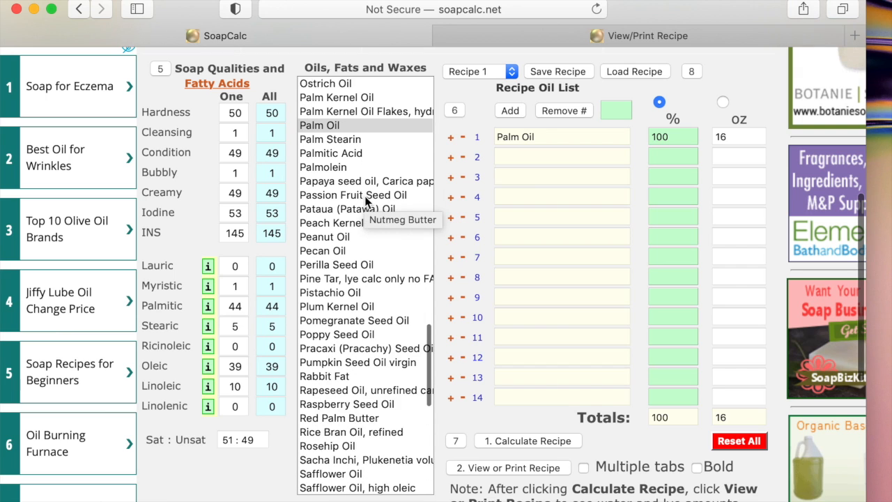
scroll(366, 200, down, 1)
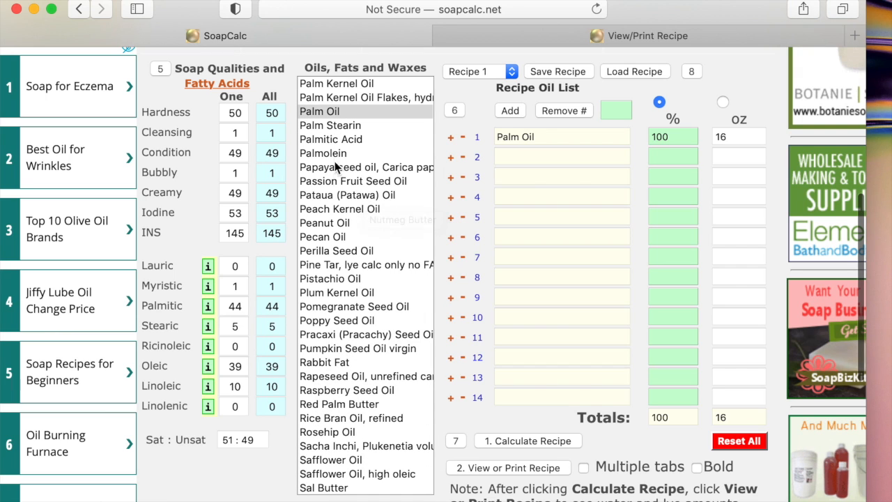
click(329, 223)
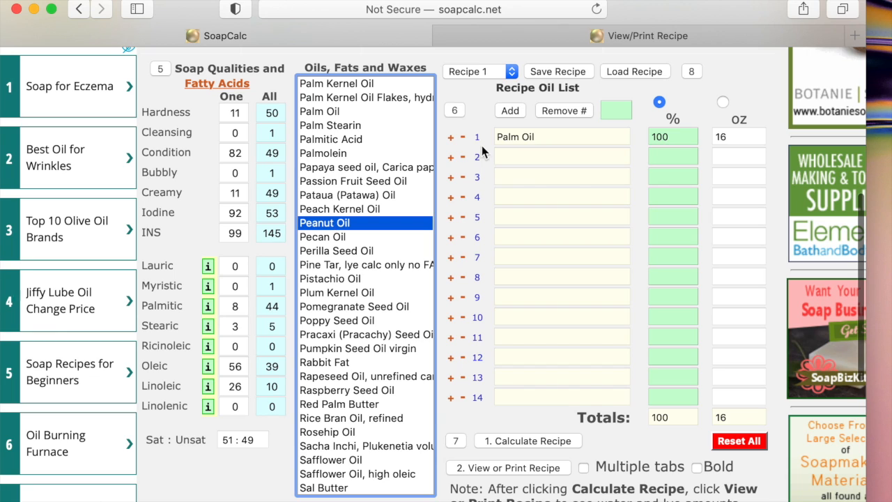
click(462, 138)
click(513, 112)
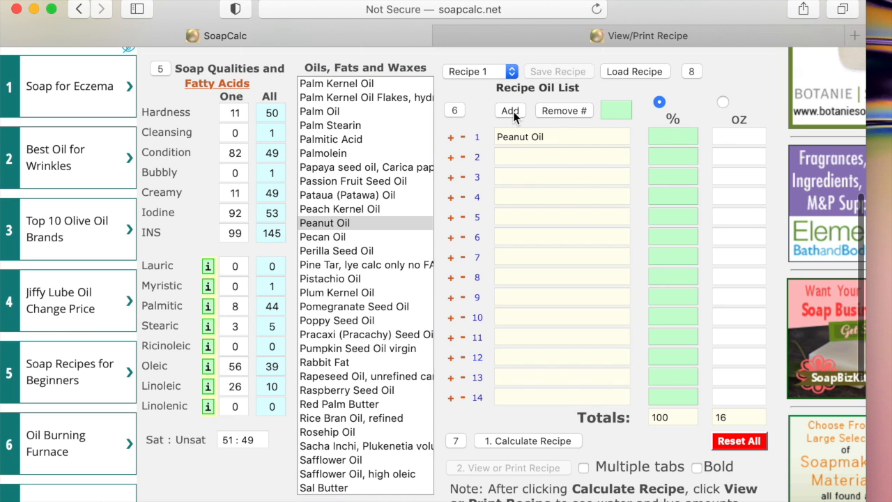
click(673, 133)
text(1)
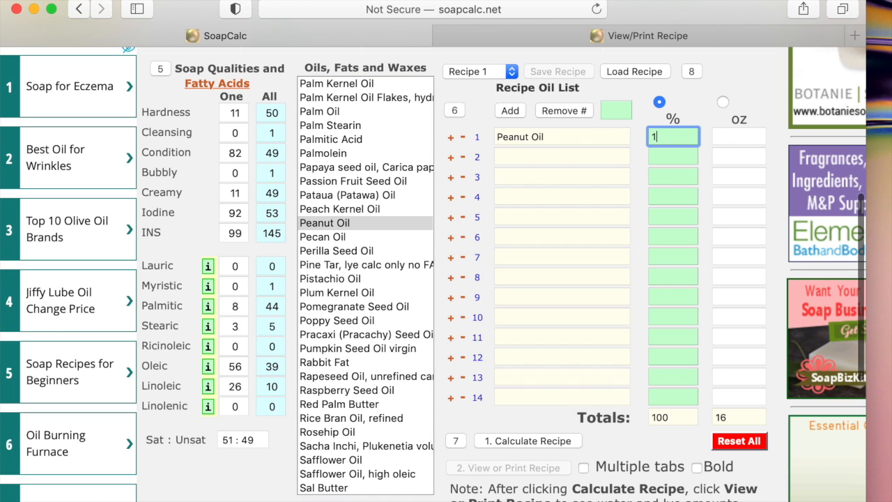
text(00)
click(551, 447)
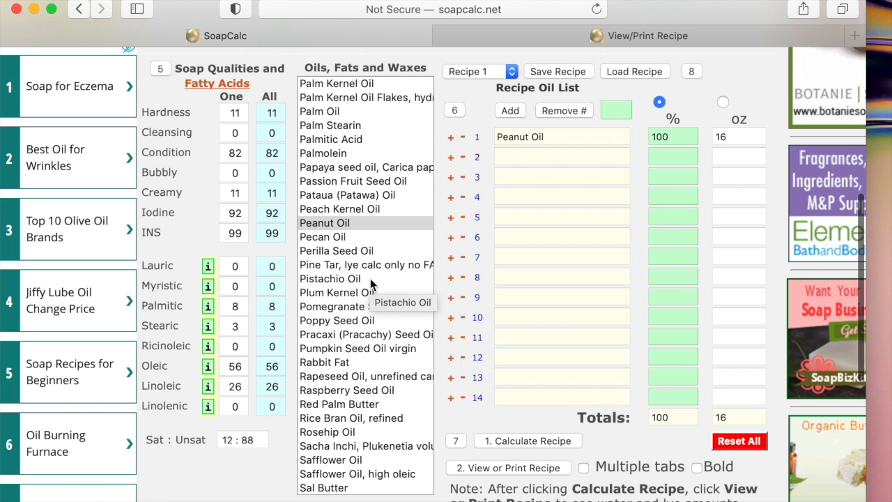
Remove Peanut Oil from the recipe oil list.
scroll(370, 278, down, 3)
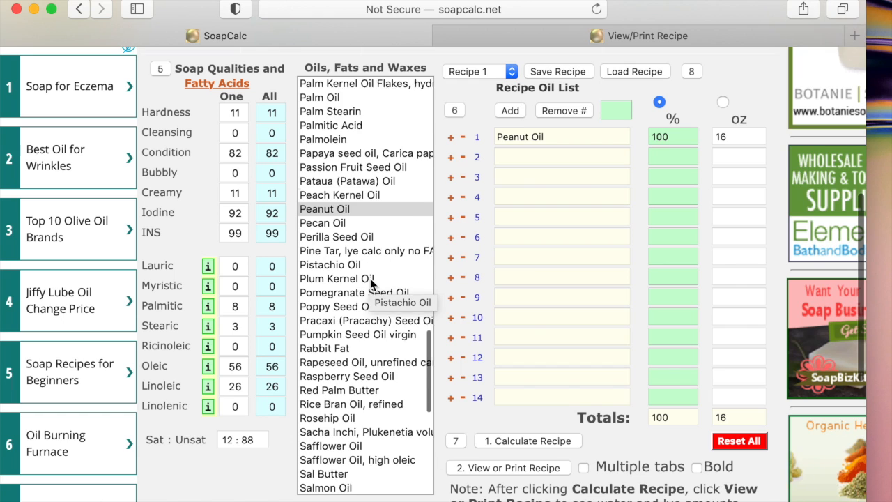
click(463, 137)
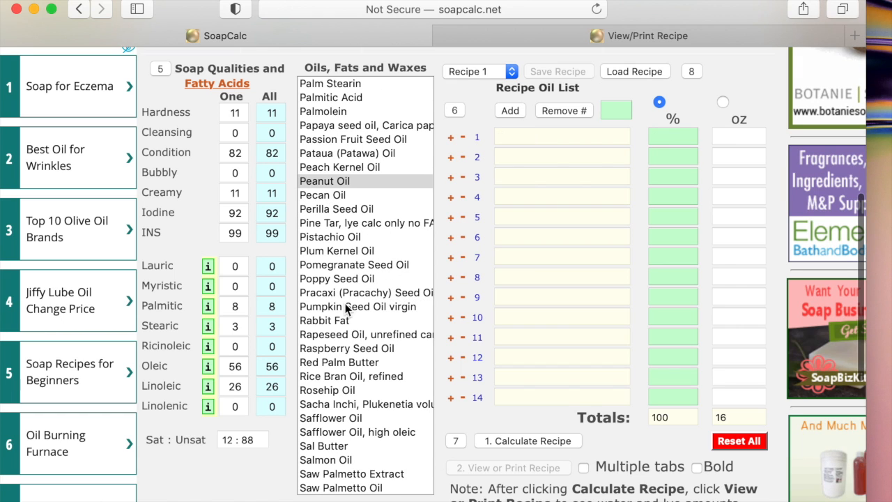
Look through the rest of the oils, fats and waxes list, down to Zapote seed oil.
scroll(346, 307, down, 5)
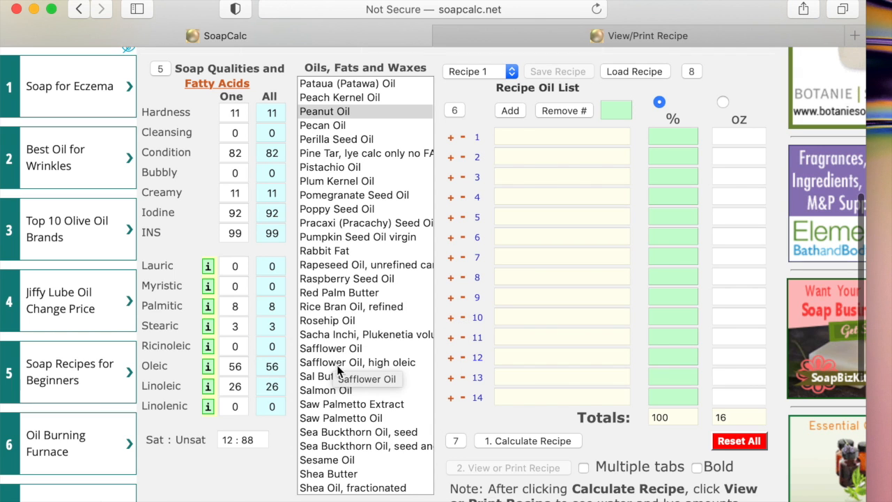
scroll(343, 394, down, 1)
scroll(342, 396, down, 5)
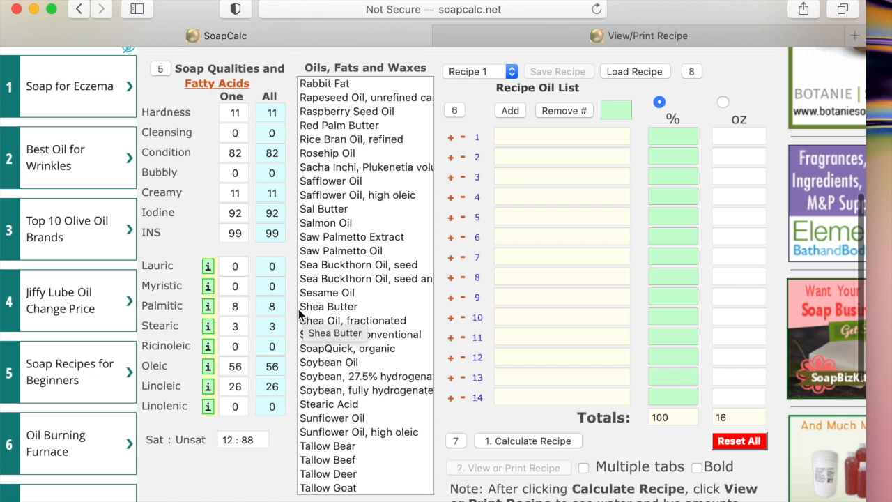
scroll(363, 305, down, 3)
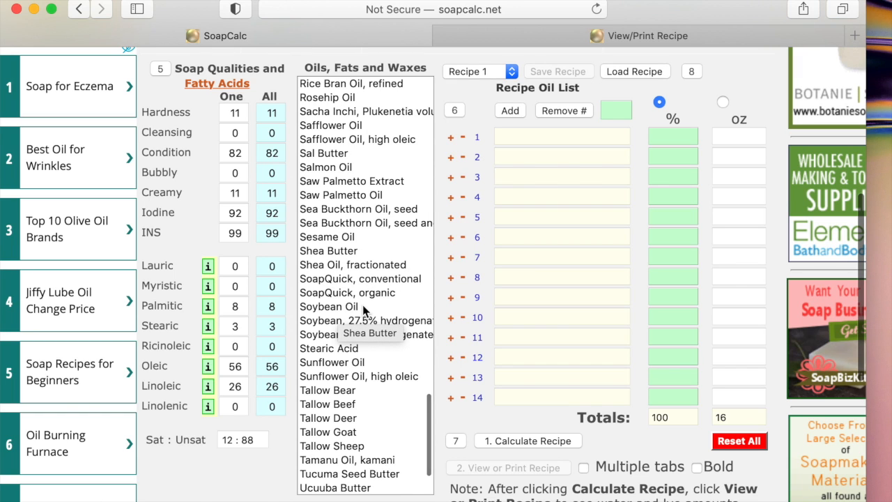
scroll(363, 305, down, 2)
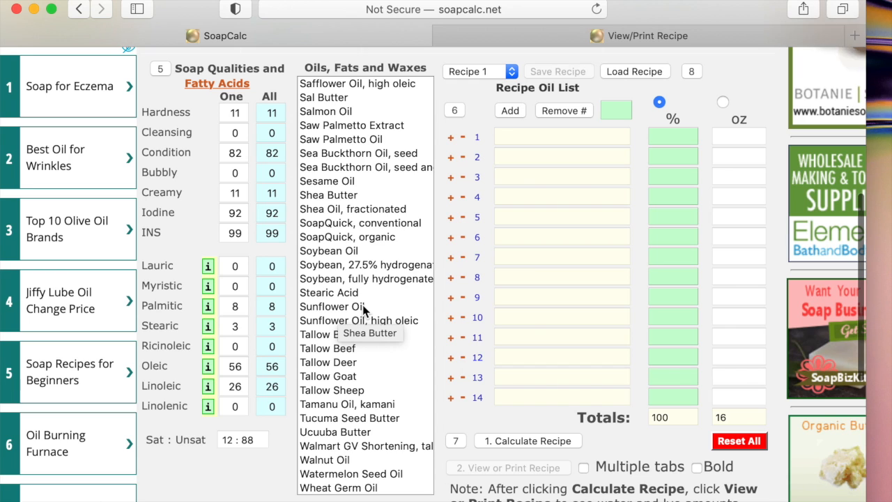
scroll(363, 305, down, 2)
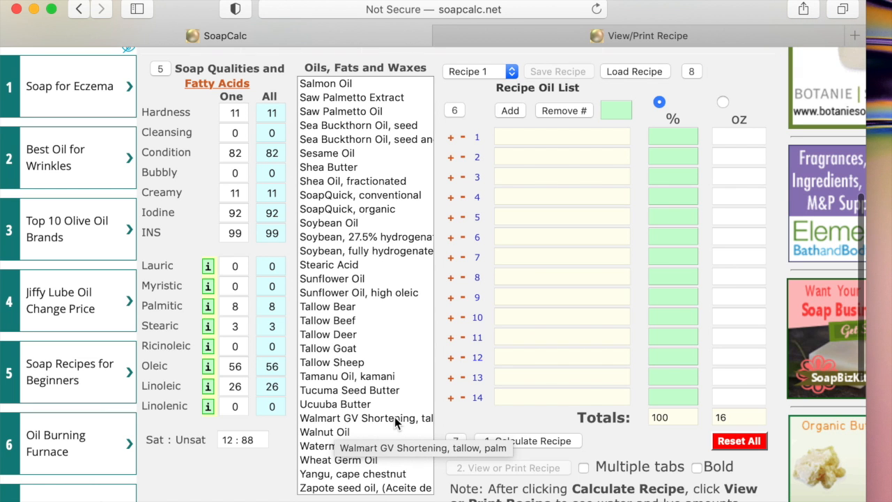
scroll(394, 416, down, 3)
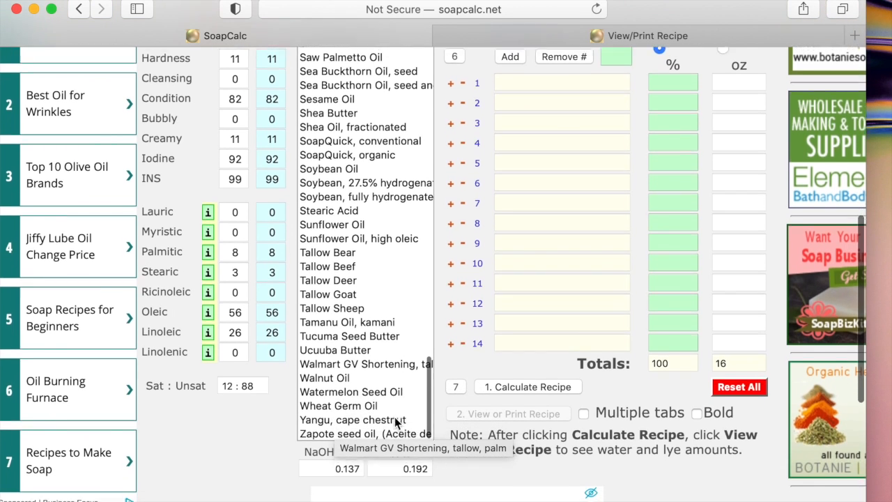
scroll(373, 356, down, 3)
scroll(373, 352, up, 10)
scroll(373, 358, down, 4)
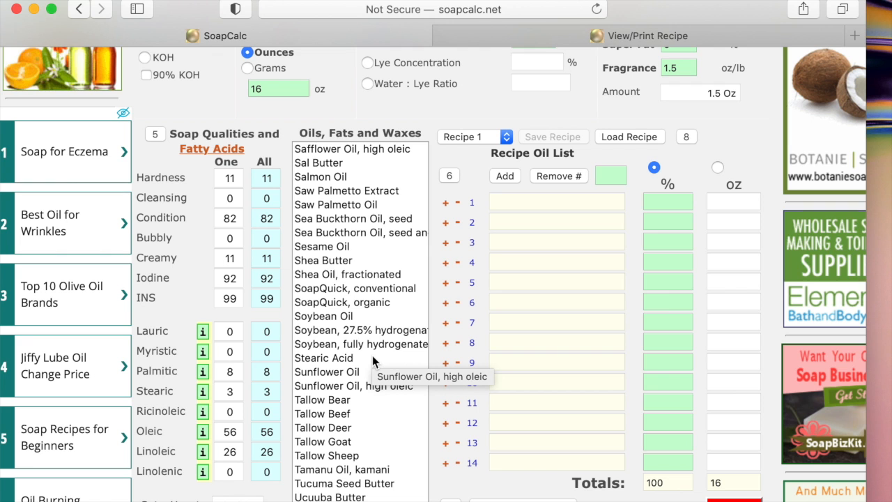
Add Beeswax, Castor Oil and Coconut Oil, 92 deg to the recipe oil list in that order.
scroll(368, 384, up, 20)
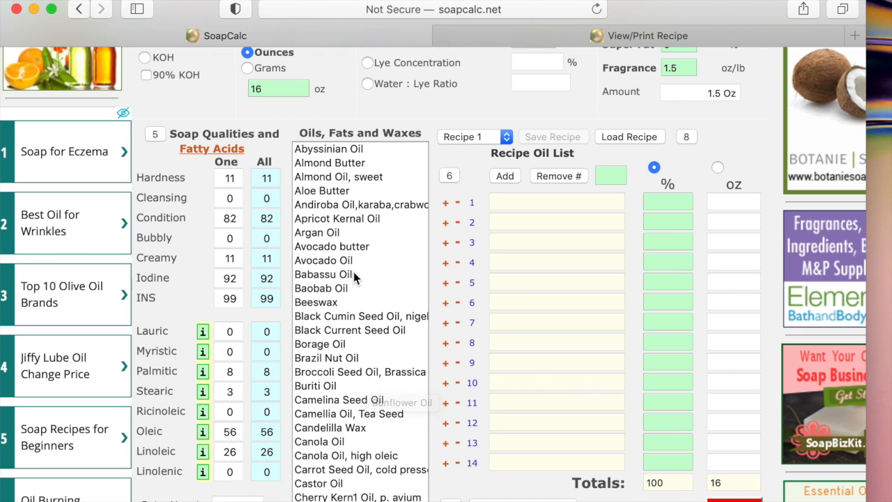
click(335, 302)
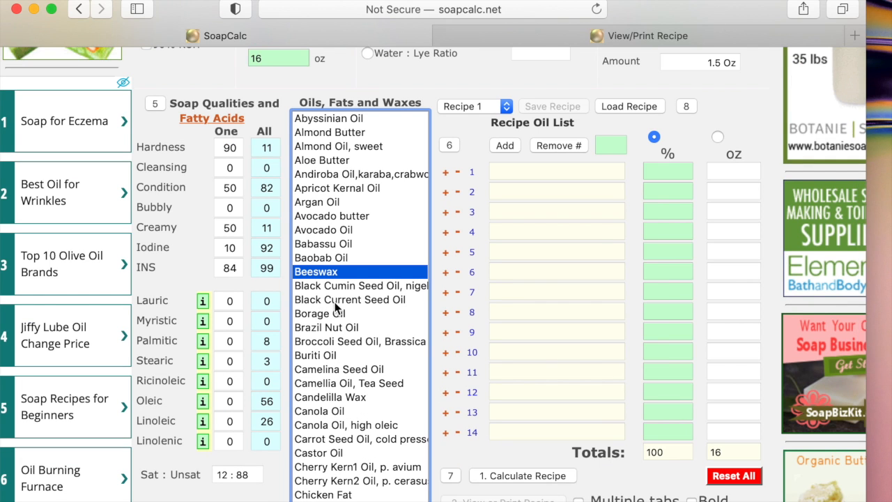
click(505, 147)
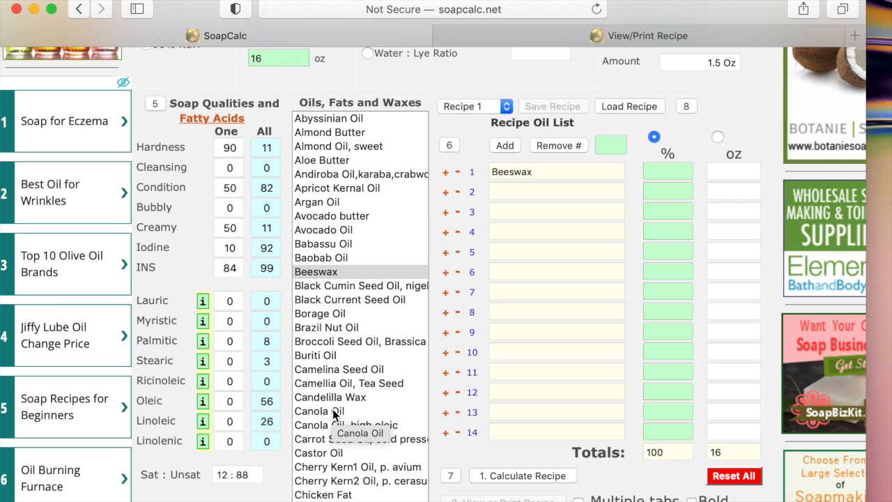
scroll(333, 414, down, 5)
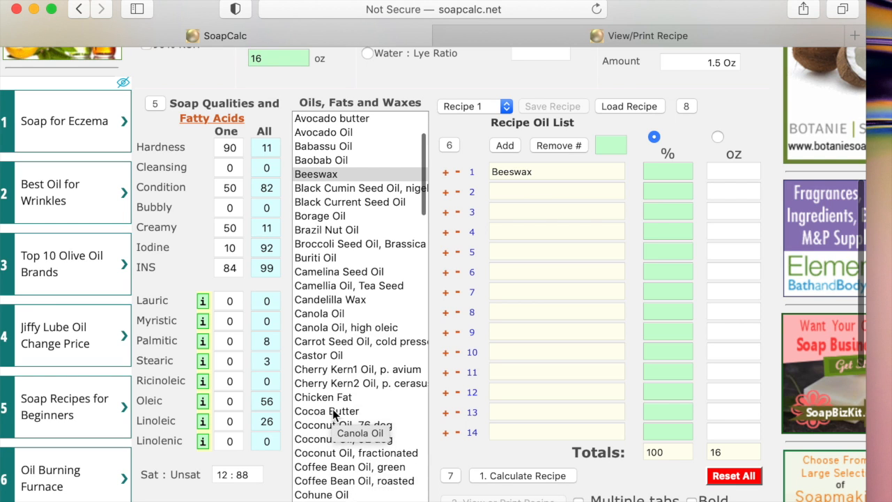
scroll(333, 410, down, 1)
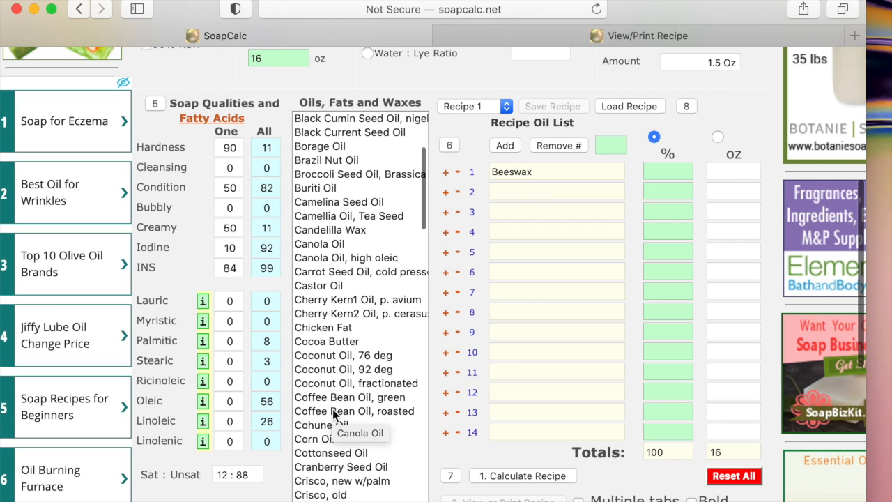
click(323, 288)
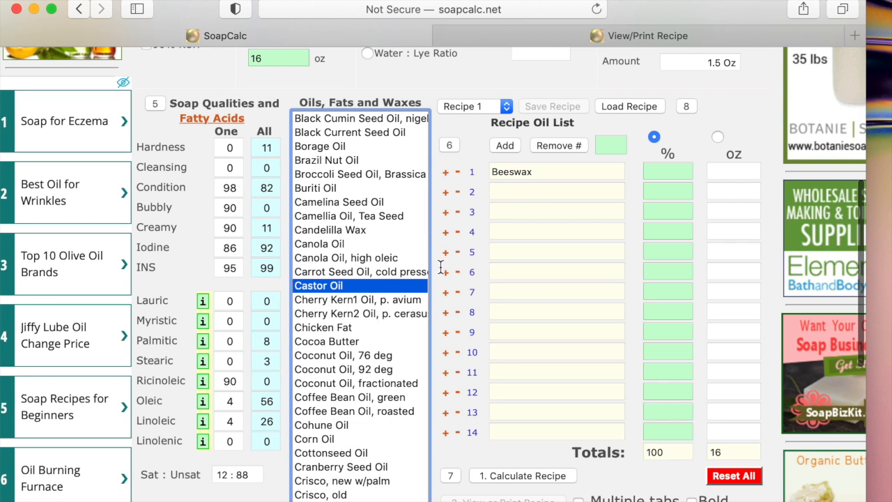
click(505, 145)
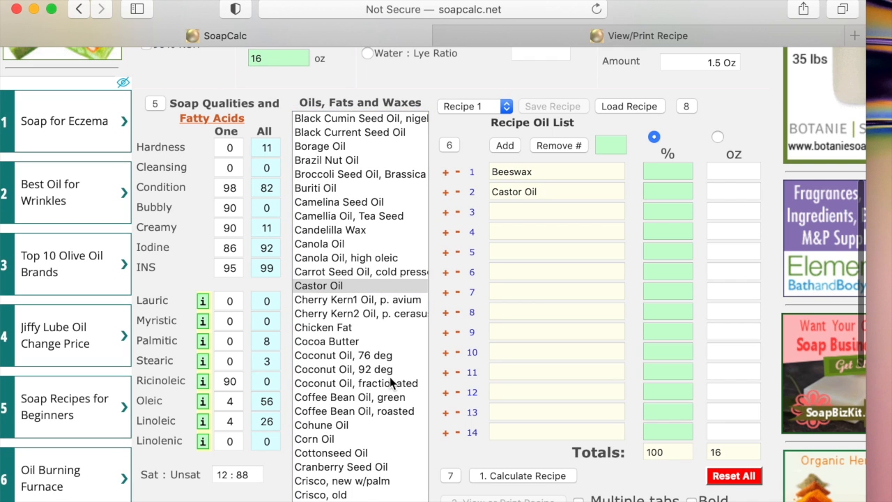
click(392, 367)
click(508, 145)
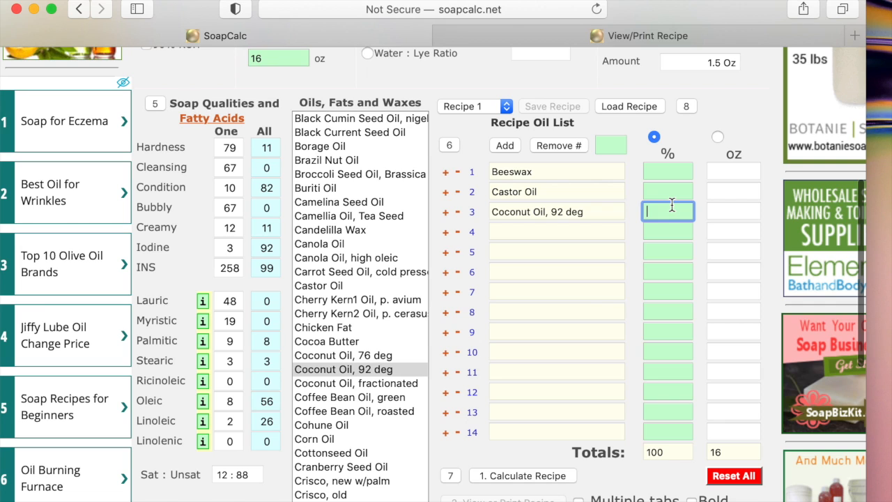
Set Beeswax to 35%, Castor Oil to 40% and Coconut Oil, 92 deg to 25%, and calculate the recipe.
text(25)
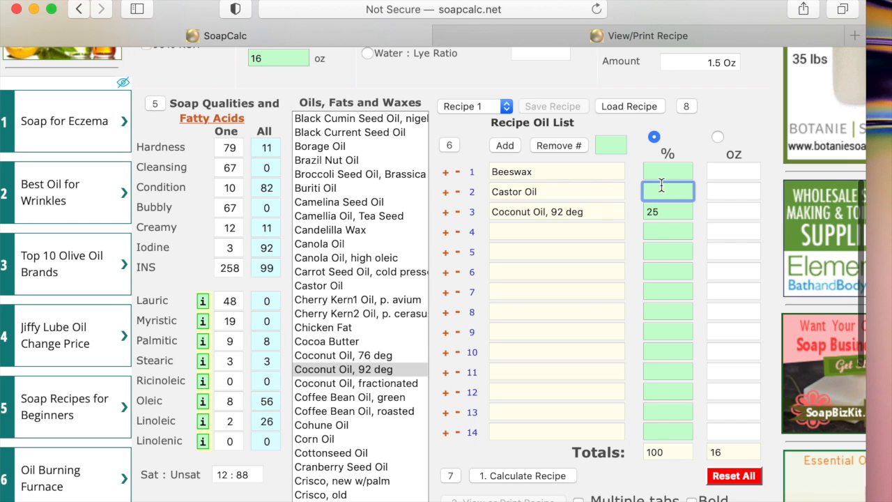
text(40)
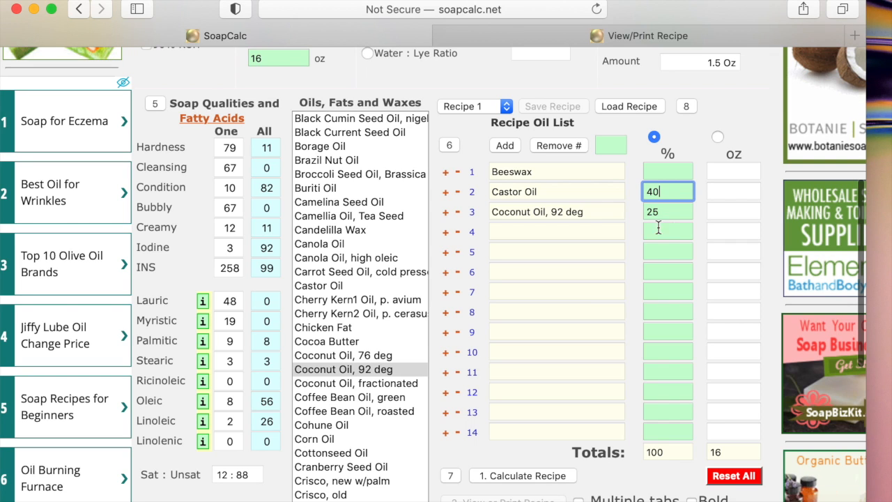
click(666, 171)
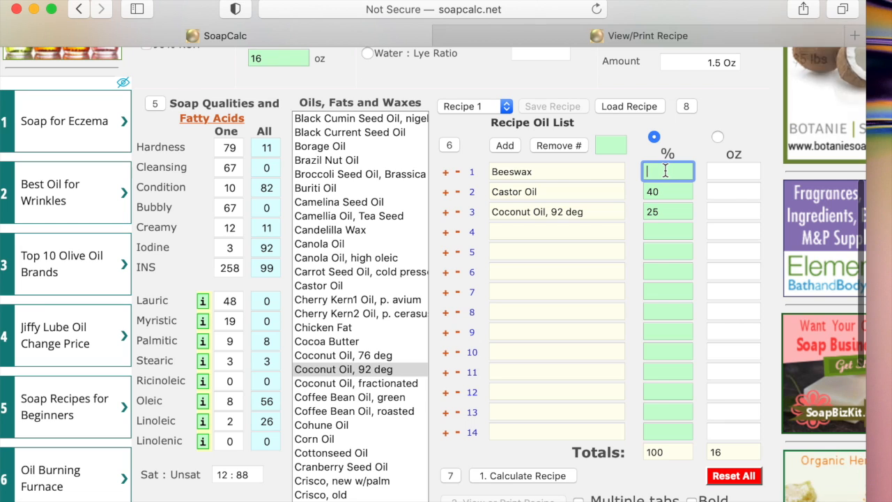
text(35)
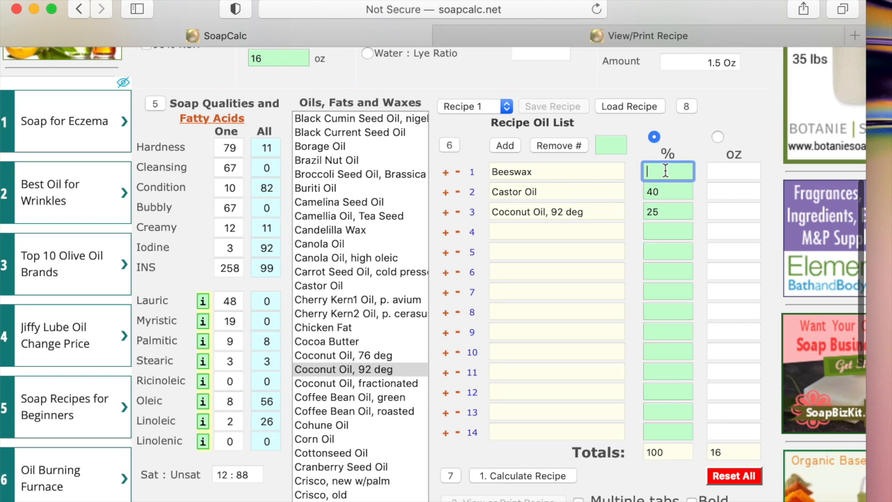
click(553, 477)
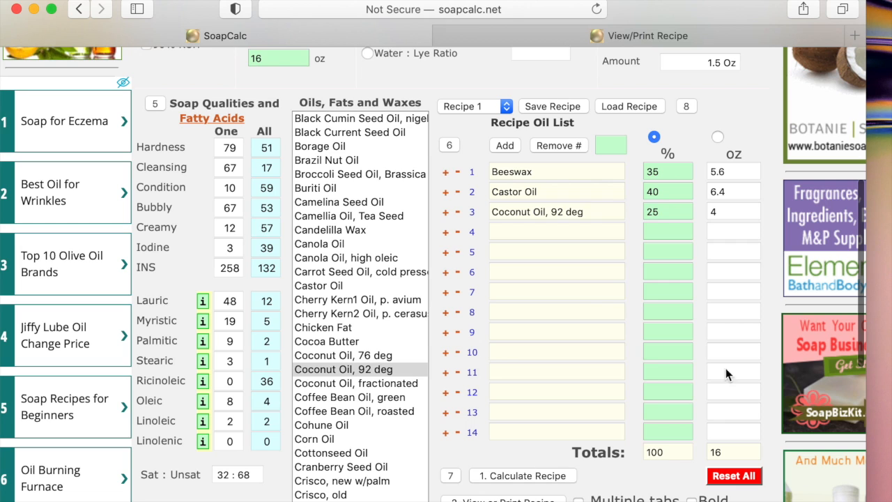
Set the percentage of Coconut Oil, 92 deg in the recipe to 35.
double_click(654, 215)
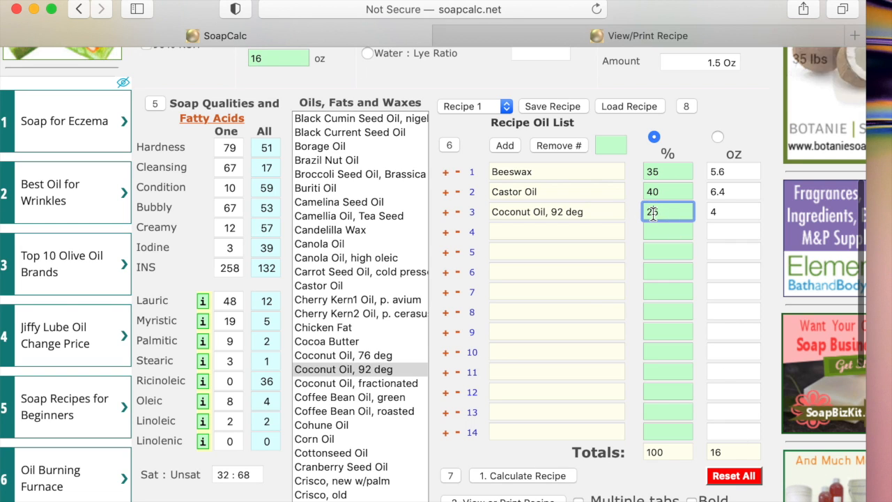
text(53)
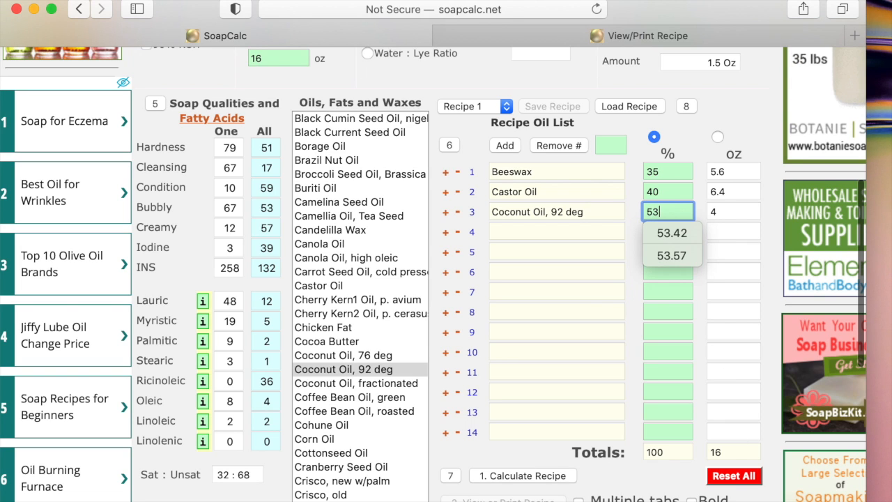
key(BackSpace)
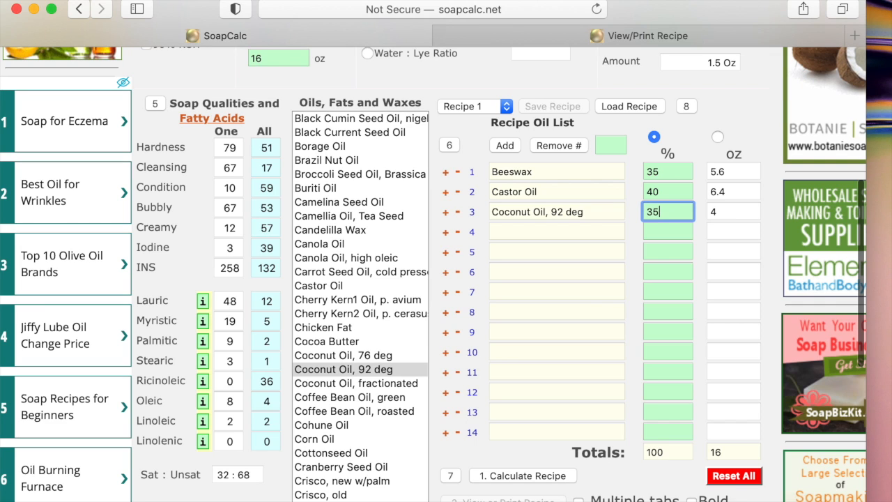
text(35)
Set the percentage of Castor Oil in the recipe to 35.
click(660, 191)
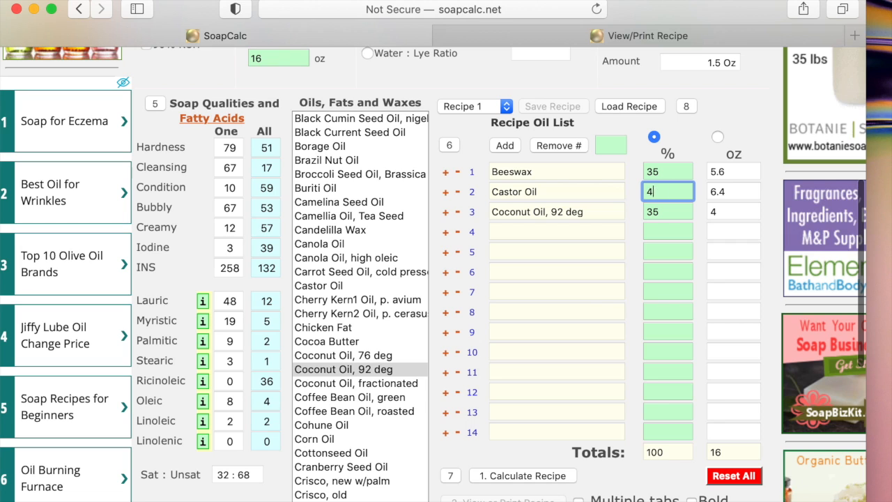
key(BackSpace)
text(3)
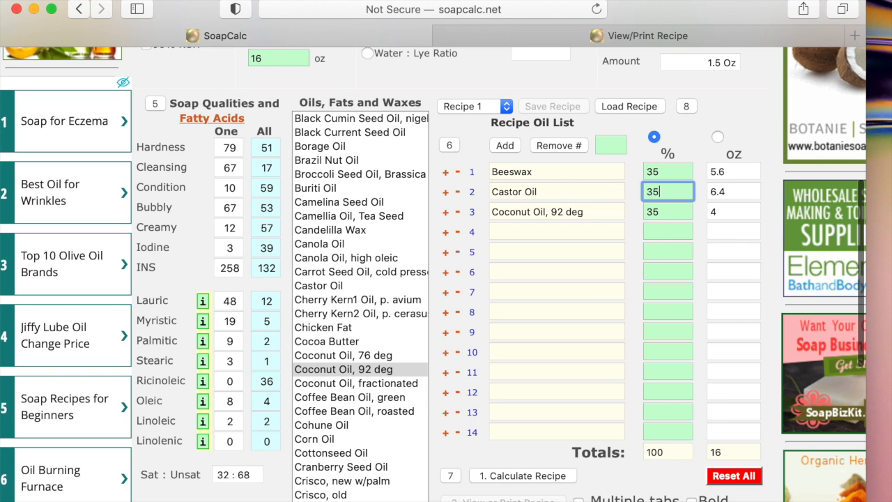
text(5)
click(636, 354)
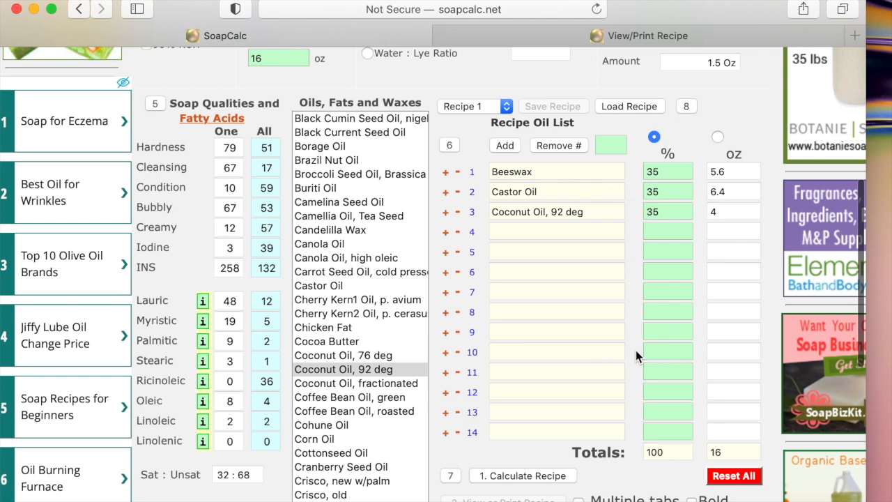
Try Beeswax at 30% in the recipe and set it back to 35%.
click(657, 171)
key(BackSpace)
text(0)
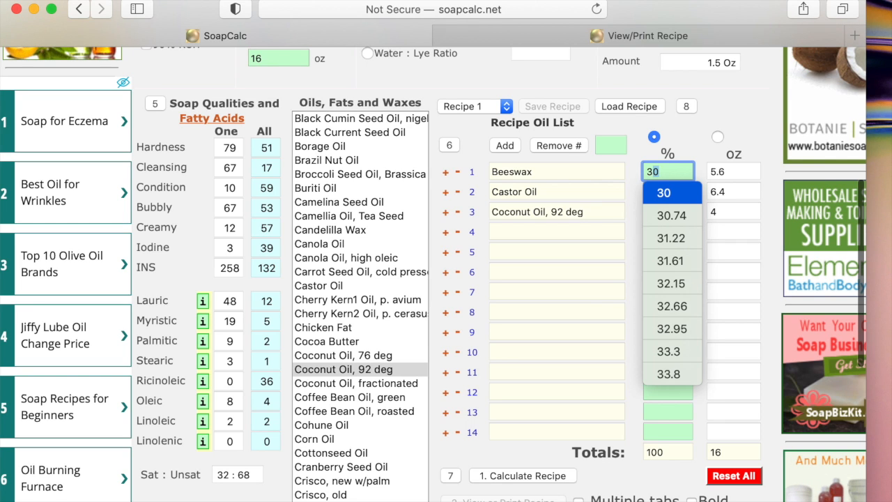
key(BackSpace)
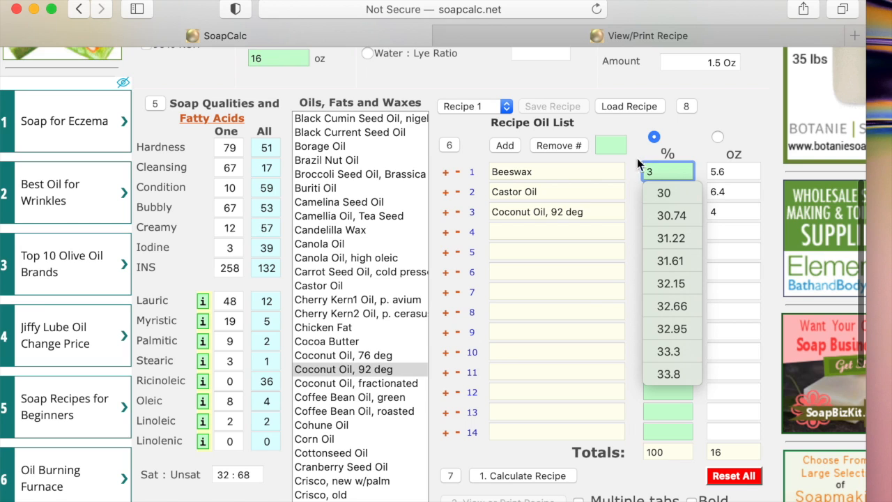
text(5)
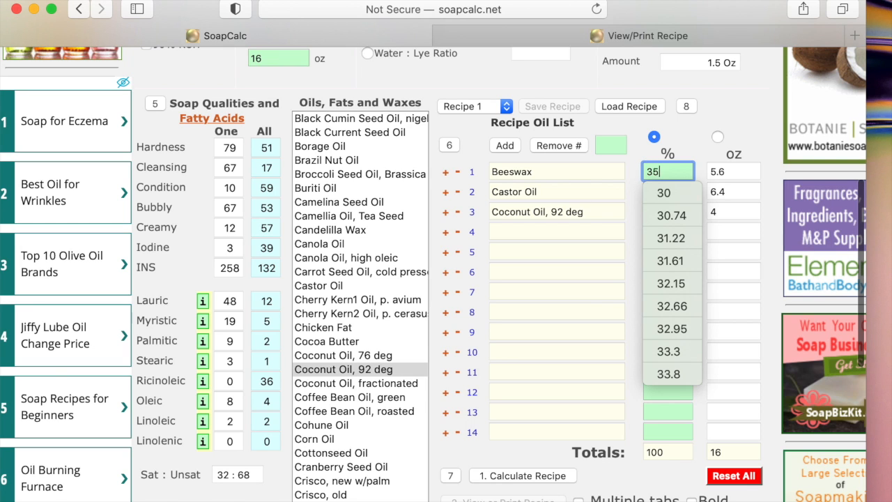
Set the percentage of Castor Oil to 30 and recalculate the recipe.
click(656, 192)
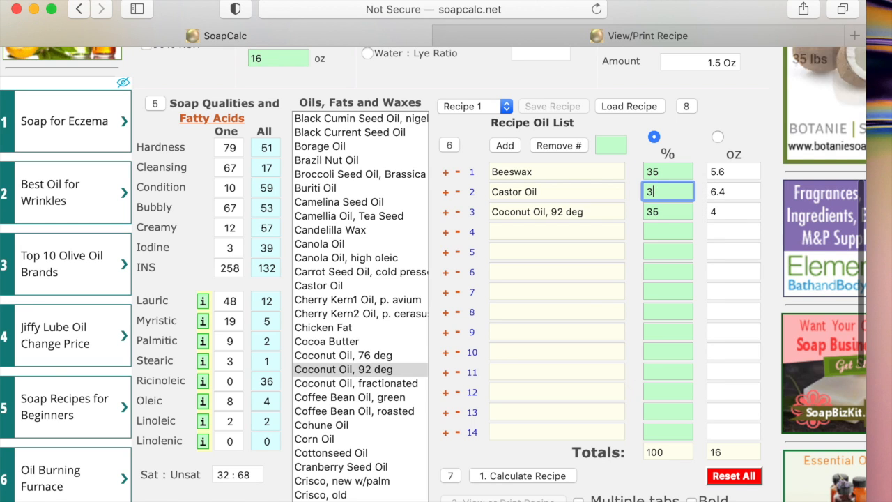
key(BackSpace)
text(0)
click(588, 320)
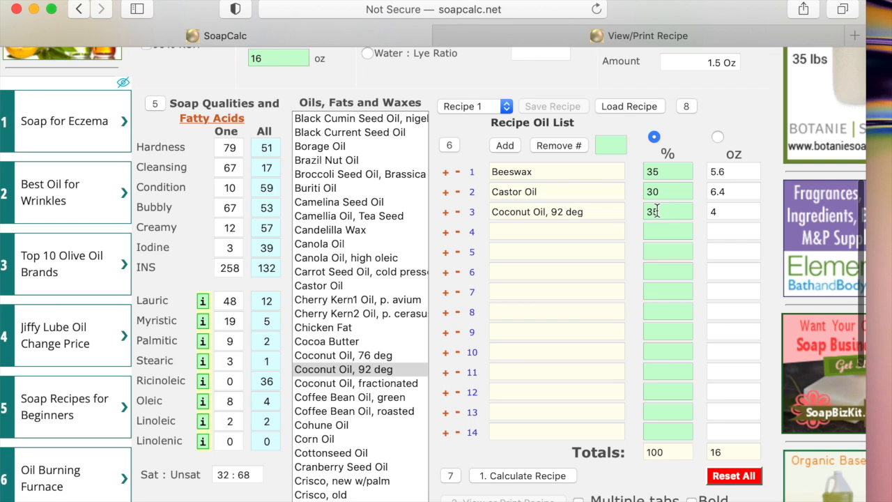
click(542, 477)
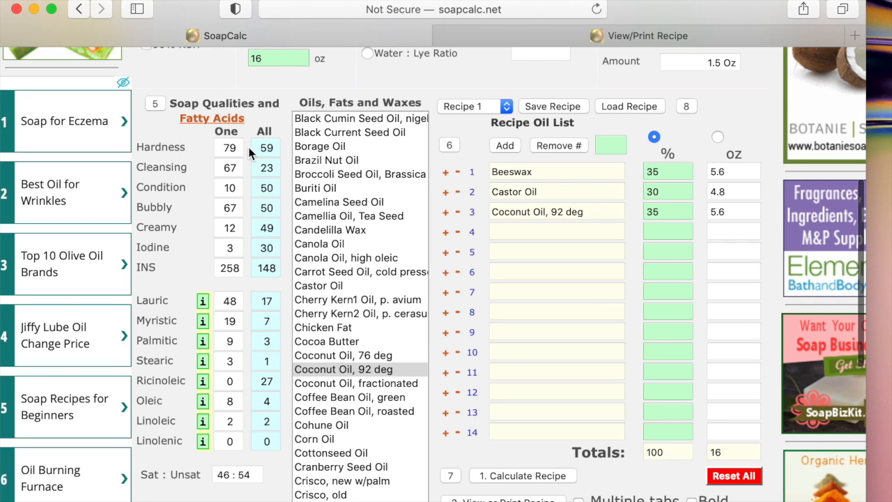
Set the percentage of Coconut Oil, 92 deg in the recipe to 33.
click(658, 215)
text(3)
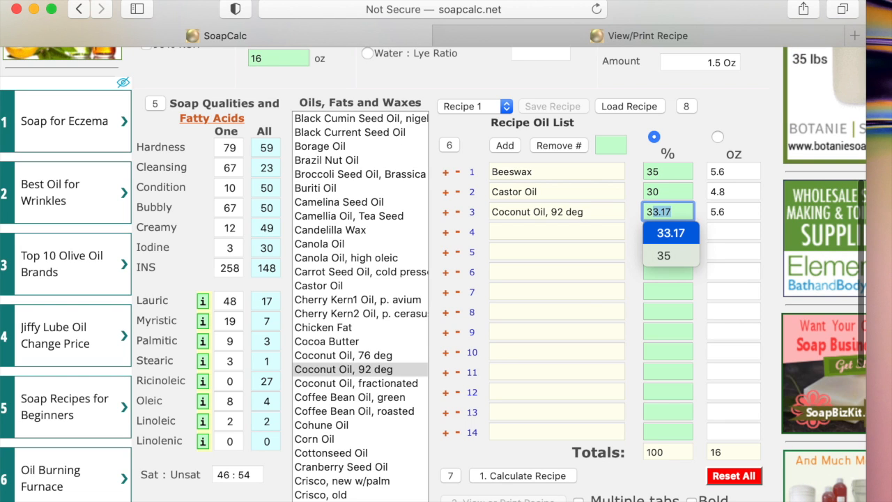
key(BackSpace)
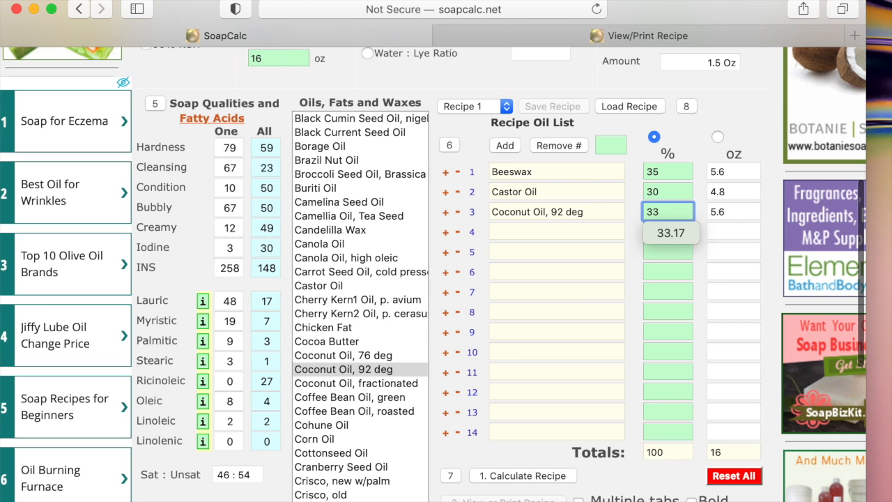
click(622, 242)
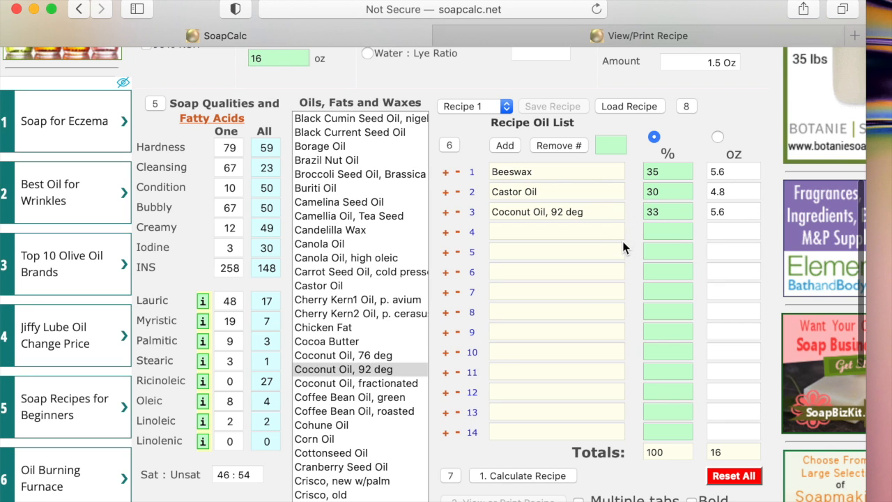
Set the percentage of Beeswax to 37 and recalculate the recipe.
click(658, 171)
key(BackSpace)
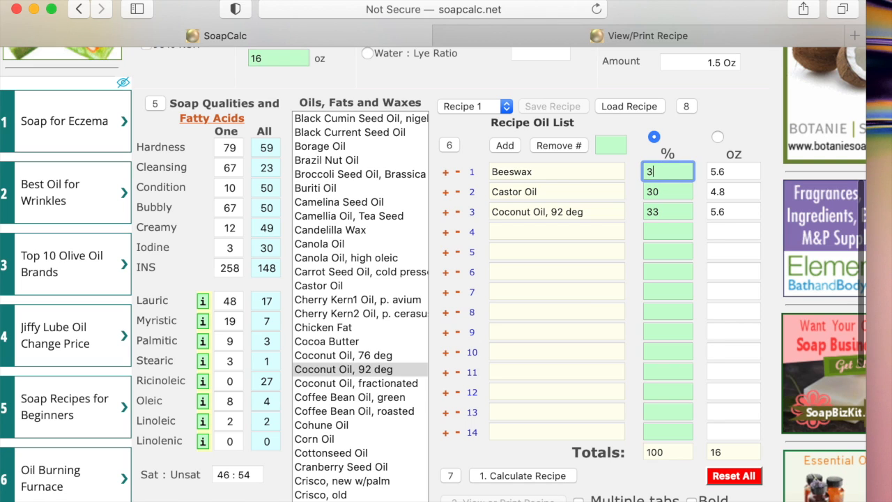
text(2)
key(BackSpace)
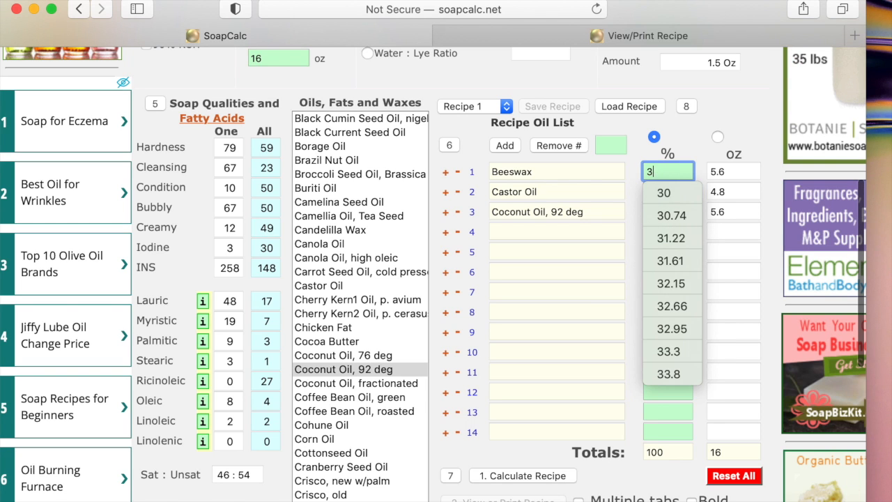
text(9)
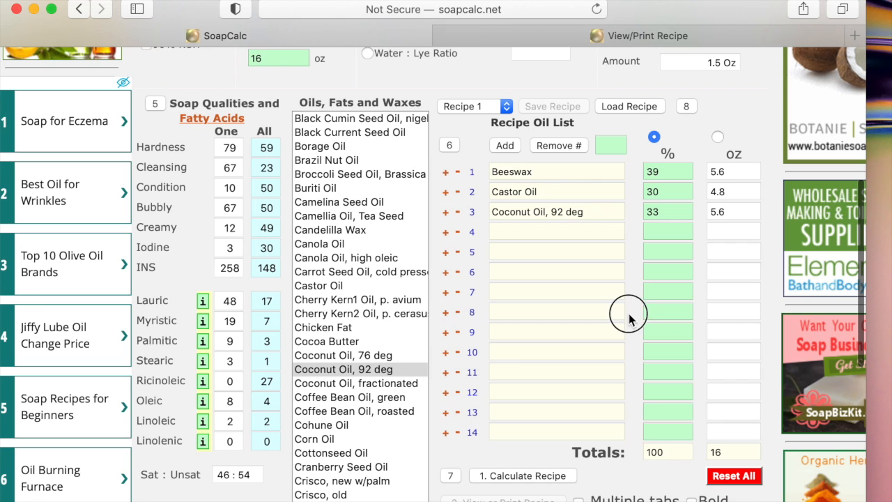
click(660, 173)
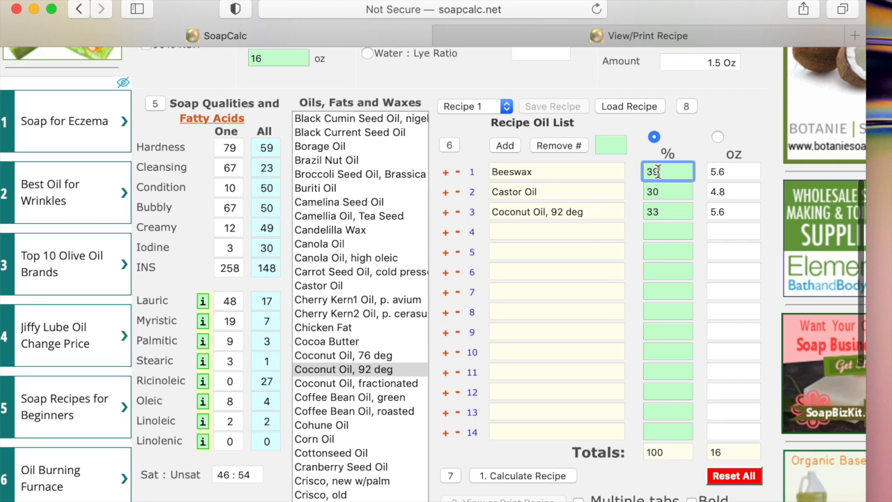
key(BackSpace)
text(7)
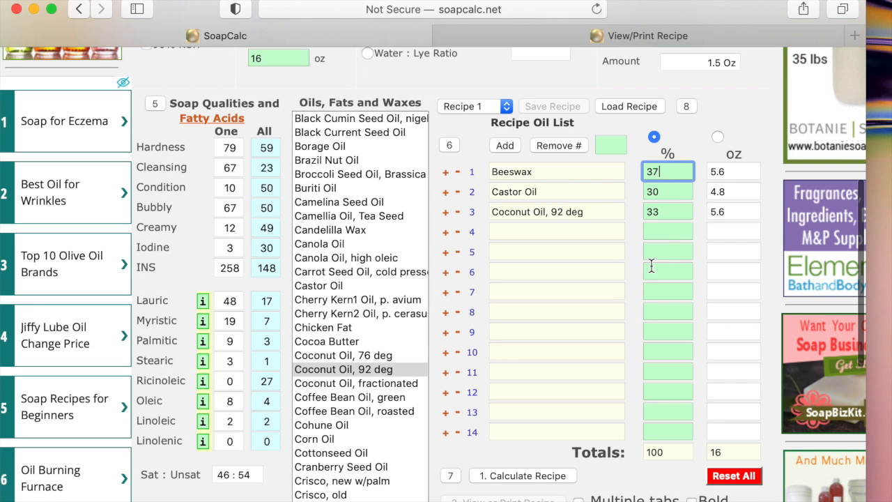
click(504, 476)
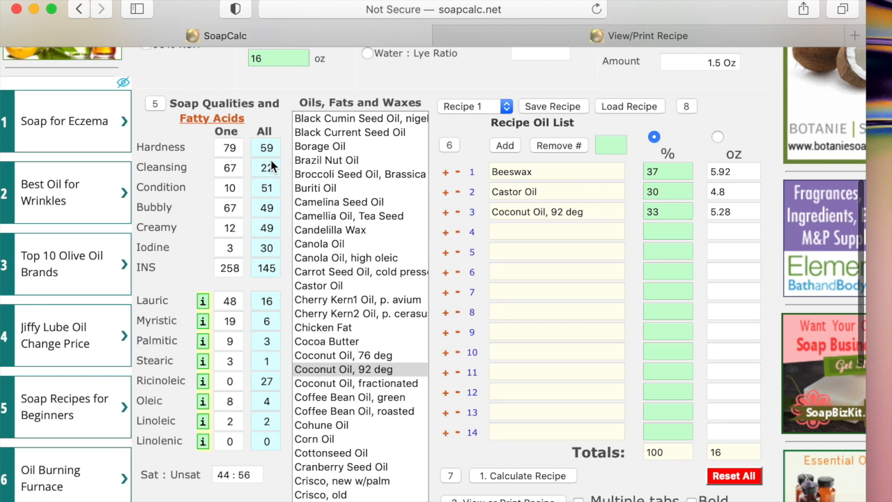
Enable the Multiple tabs and Bold options and open the printable view of the recipe.
scroll(584, 307, down, 3)
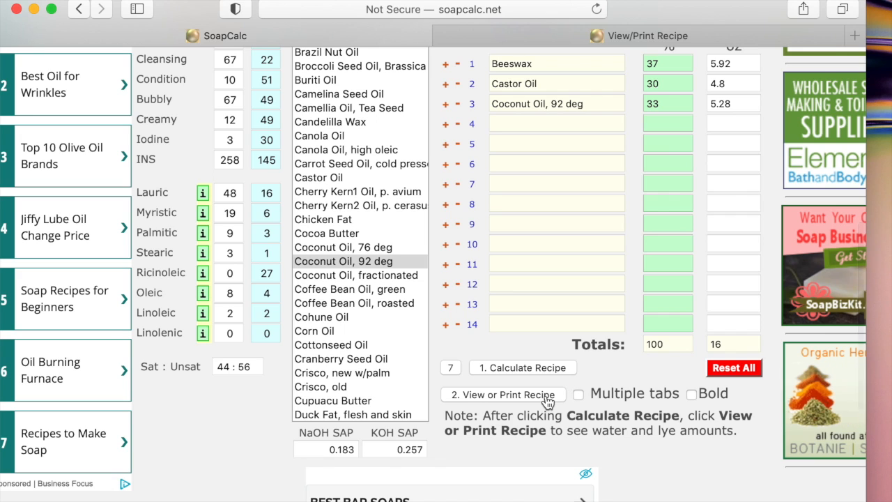
click(549, 401)
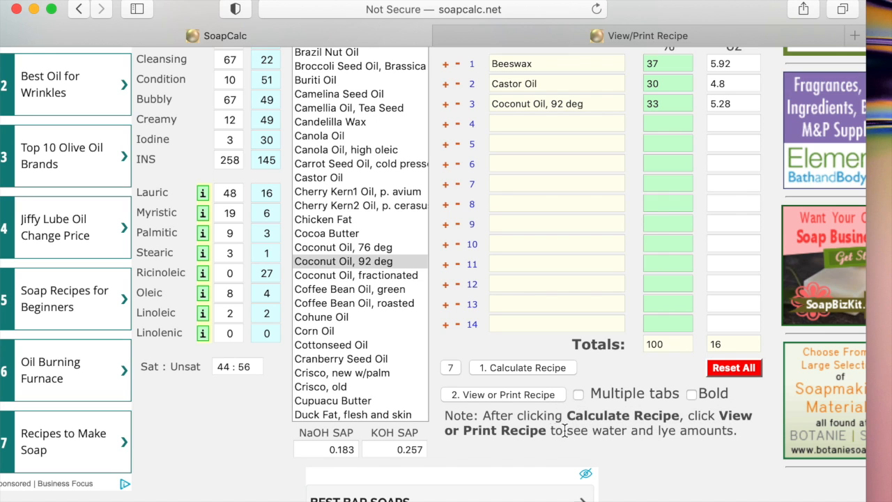
click(546, 396)
click(545, 396)
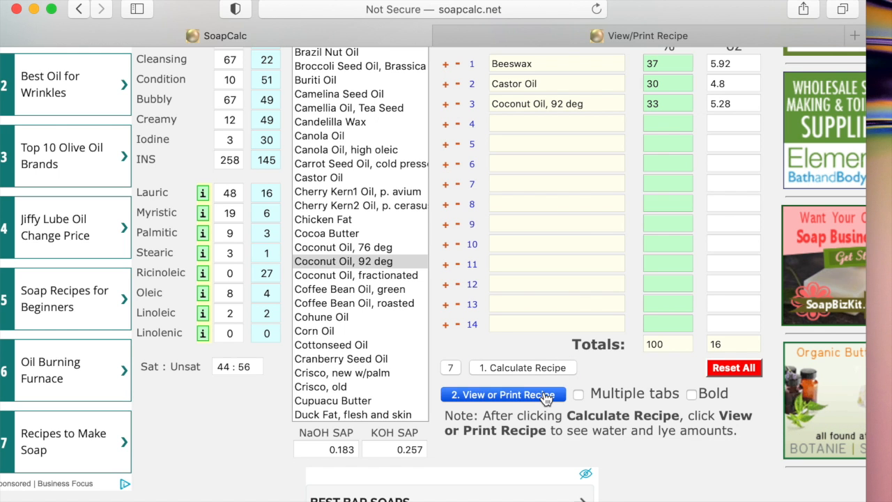
scroll(544, 395, up, 6)
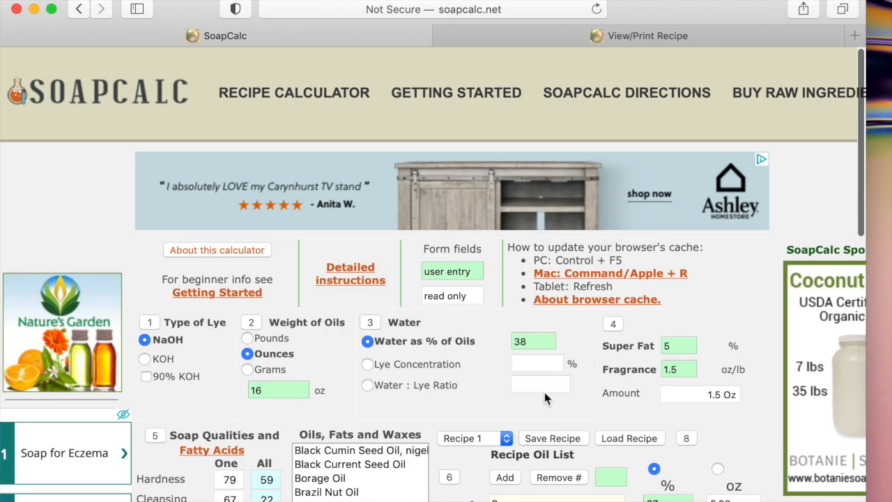
scroll(545, 396, down, 6)
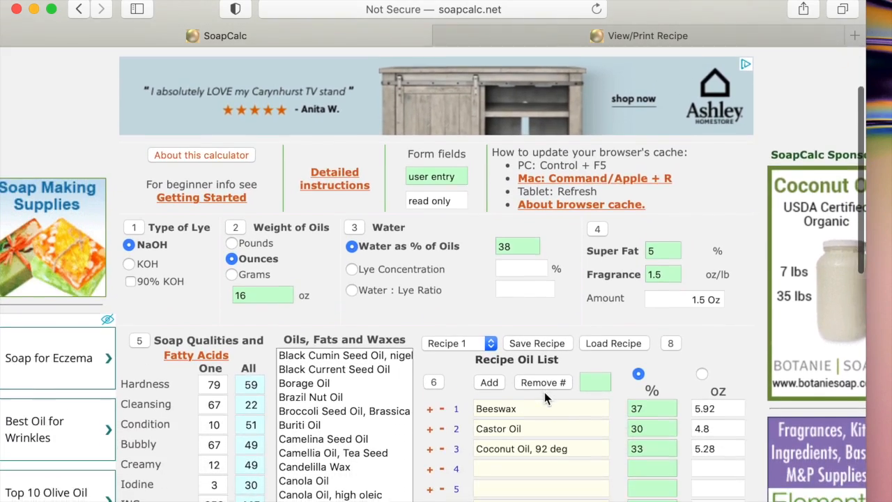
scroll(544, 396, down, 4)
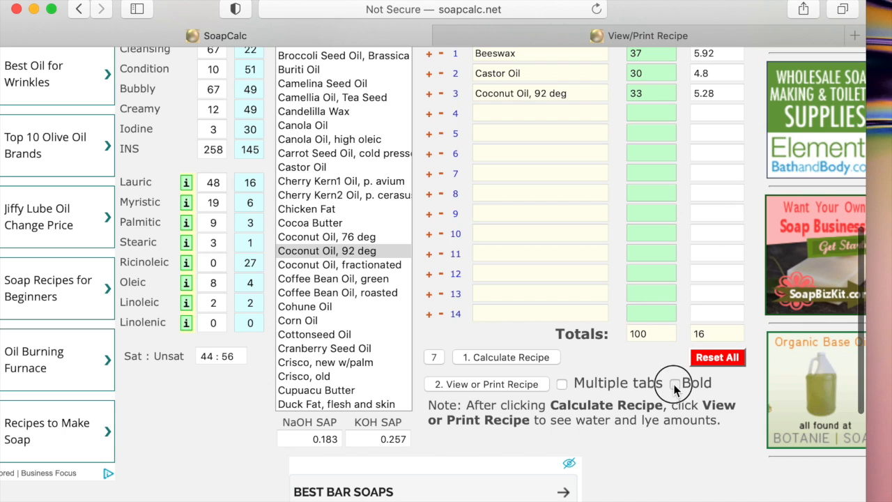
click(562, 385)
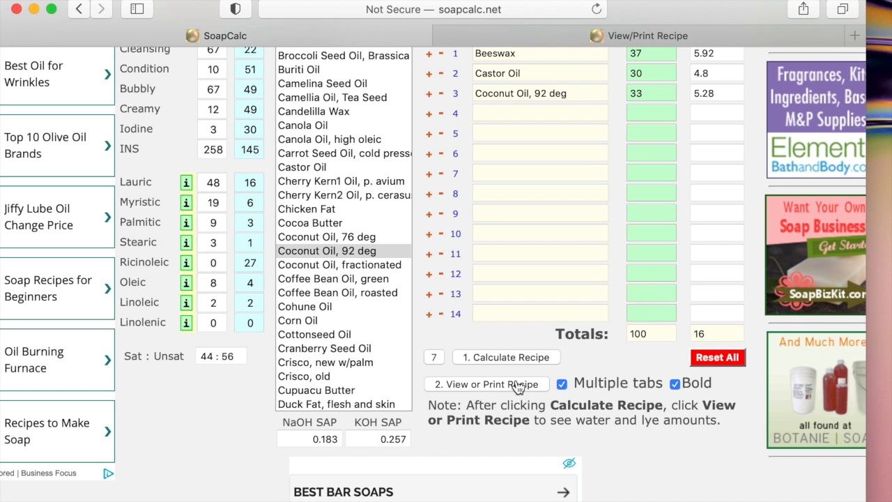
click(519, 384)
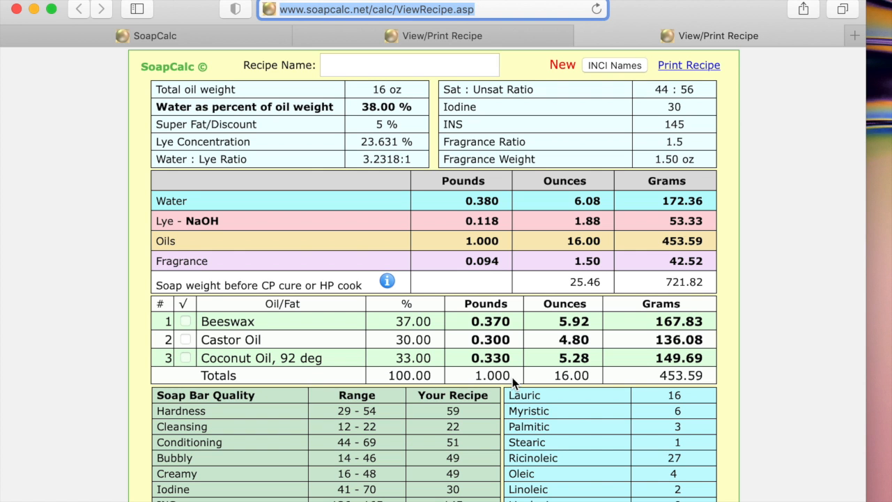
Review the recipe sheet's water, lye and oil weights and compare the soap bar qualities with their recommended ranges.
scroll(513, 381, down, 3)
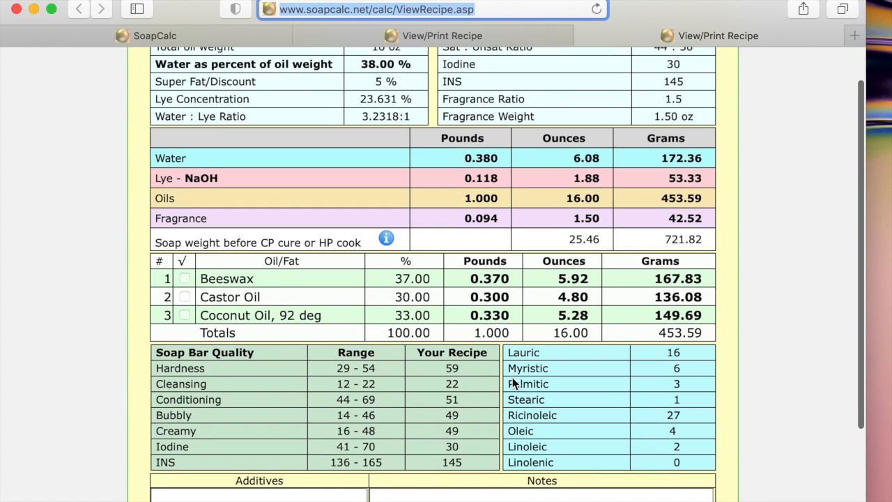
scroll(513, 377, up, 3)
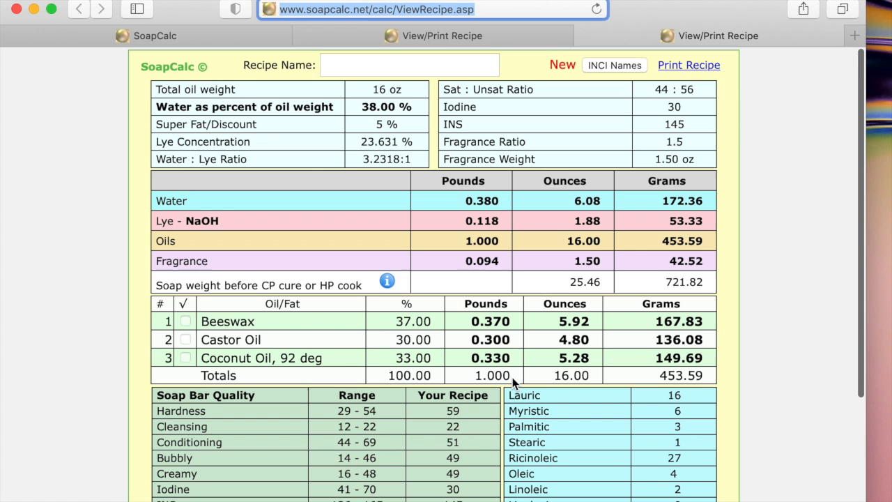
scroll(302, 255, down, 7)
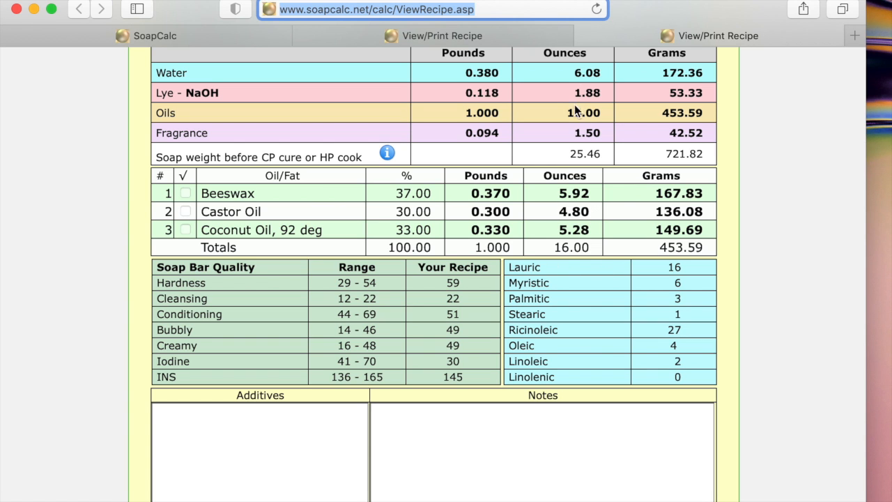
scroll(582, 98, up, 3)
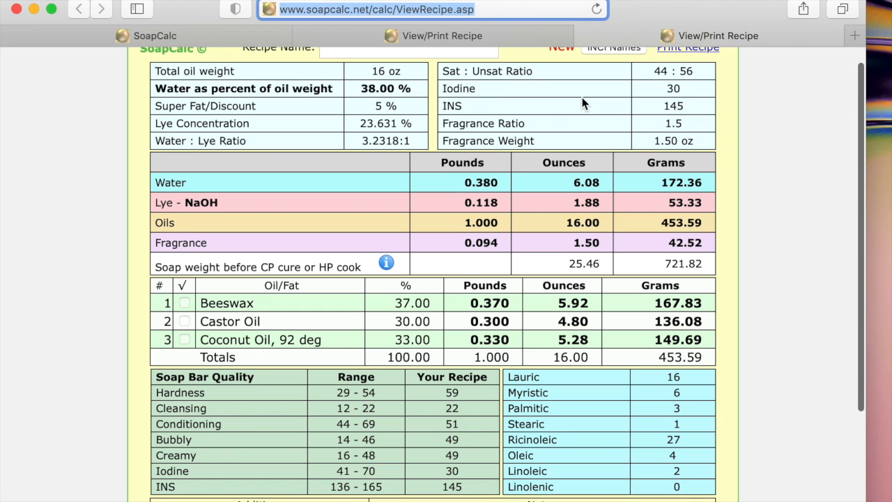
scroll(582, 103, down, 5)
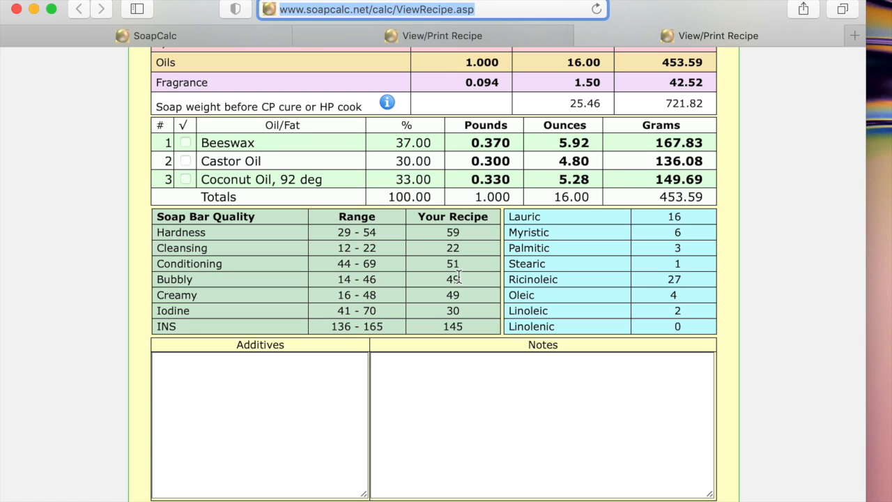
click(459, 326)
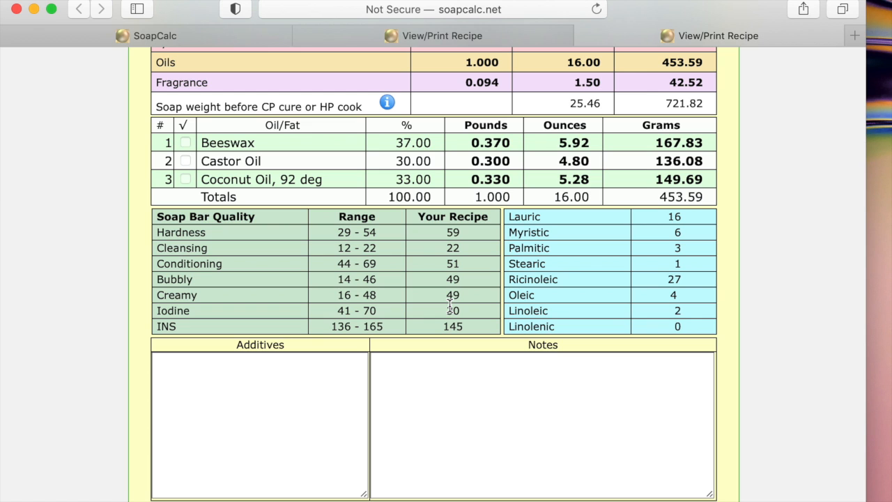
scroll(450, 307, up, 5)
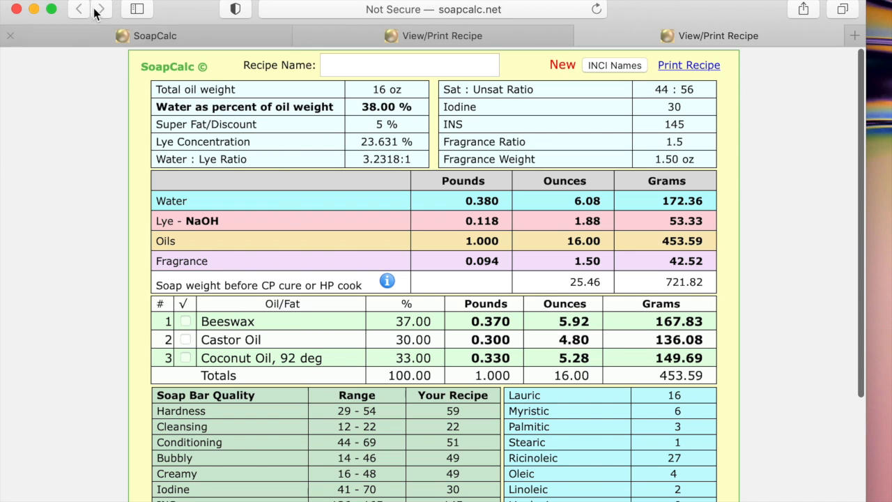
Return to the calculator page and switch the recipe oil list to entry by ounces.
click(253, 39)
scroll(637, 125, up, 2)
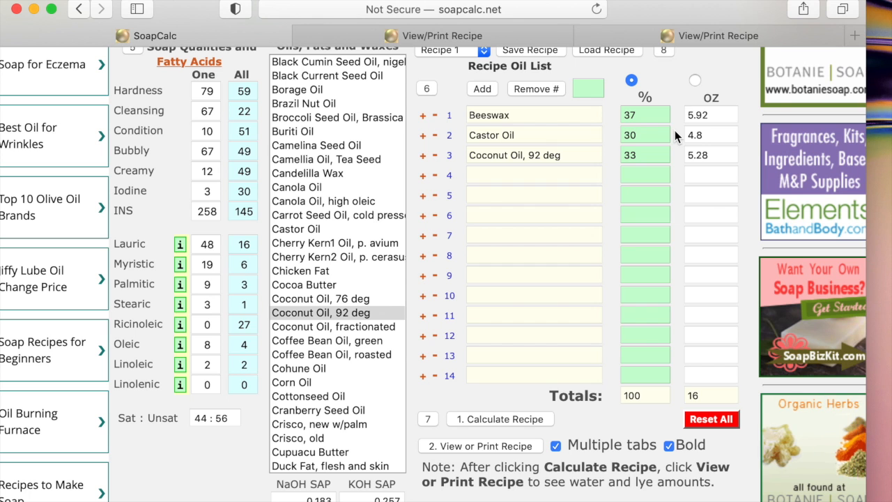
scroll(675, 136, up, 2)
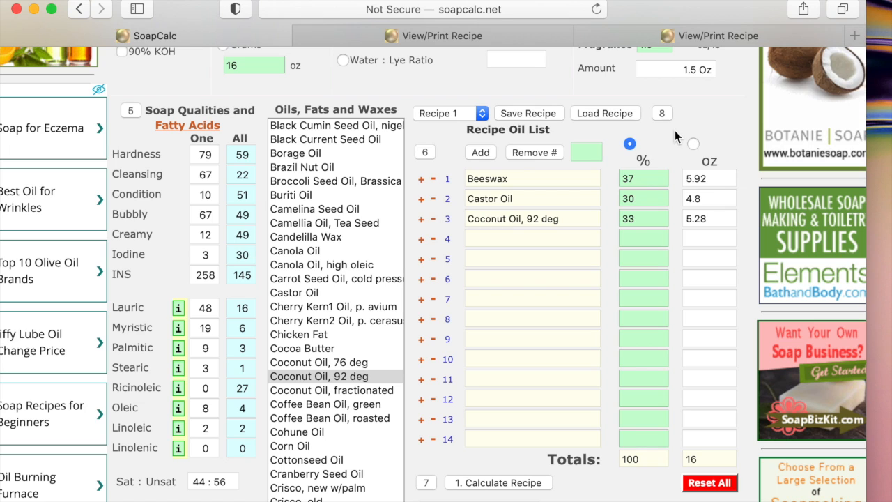
click(690, 177)
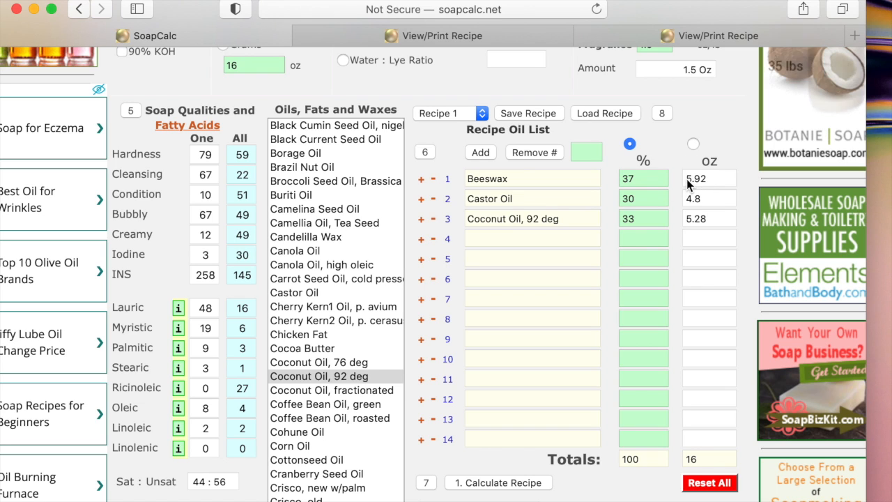
click(694, 143)
Set the weight of Beeswax to 10.92 oz and of Castor Oil to 8.8 oz.
click(689, 178)
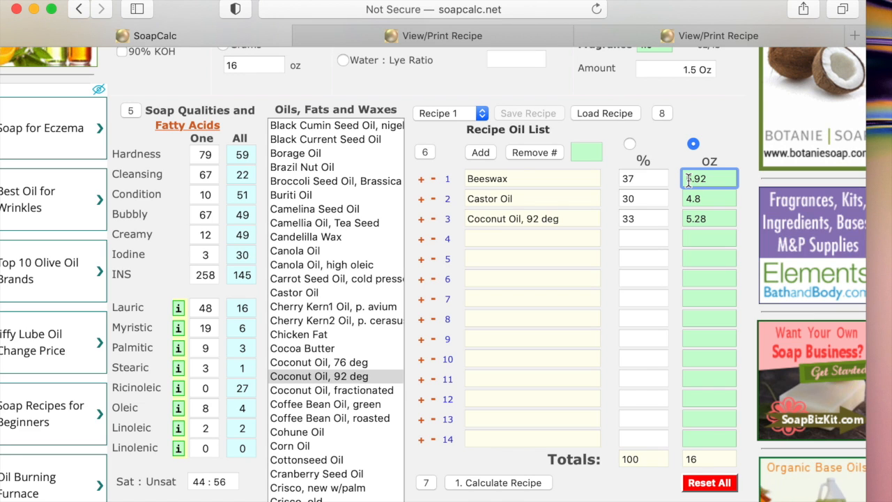
key(BackSpace)
text(10)
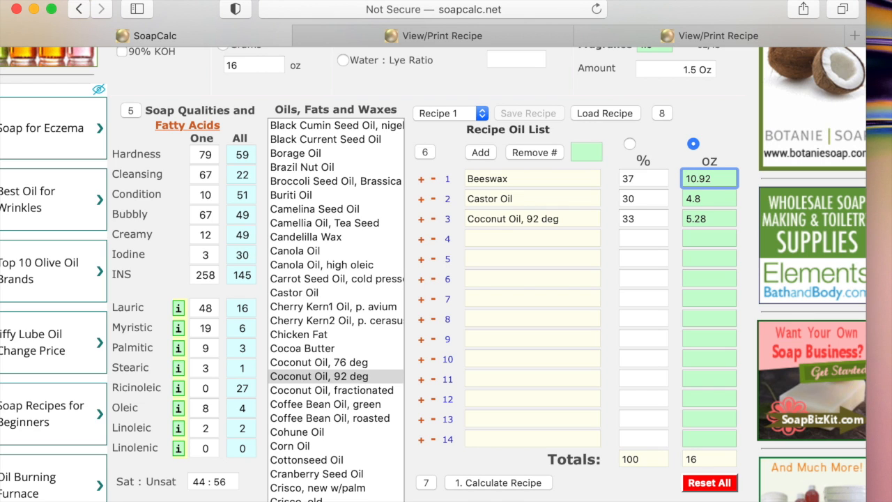
click(692, 198)
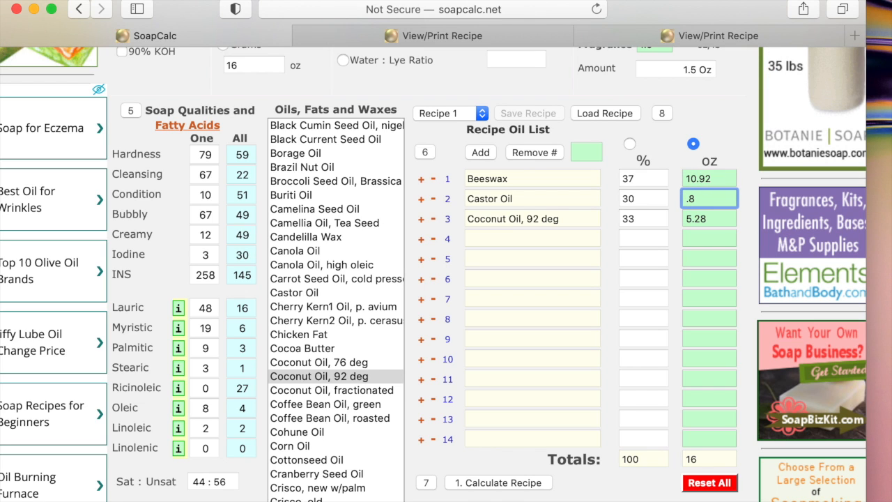
text(8)
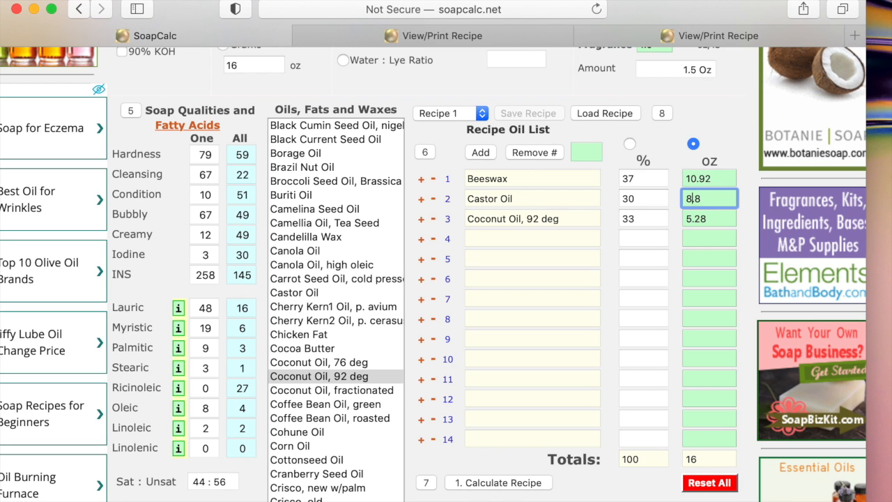
Set the weight of Coconut Oil, 92 deg to 10.28 oz.
click(692, 219)
key(BackSpace)
key(BackSpace)
text(10.)
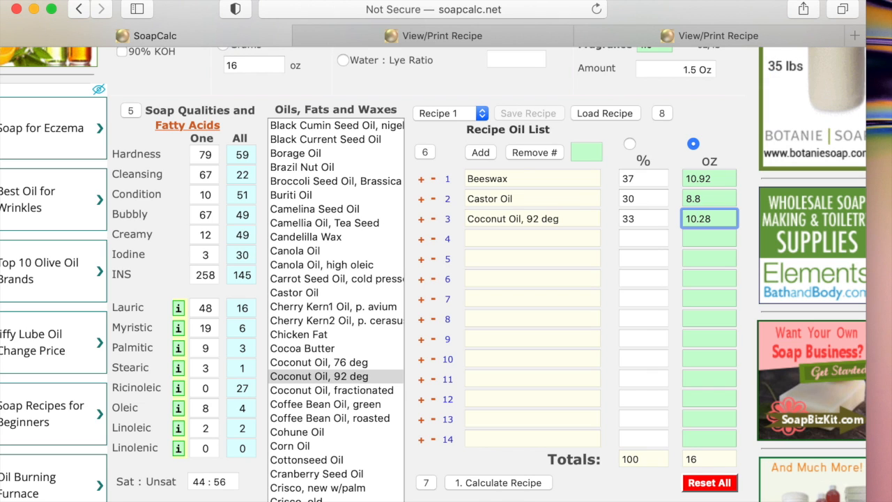
Set the weight of Beeswax to 15.92 oz and of Castor Oil to 12.8 oz.
click(696, 177)
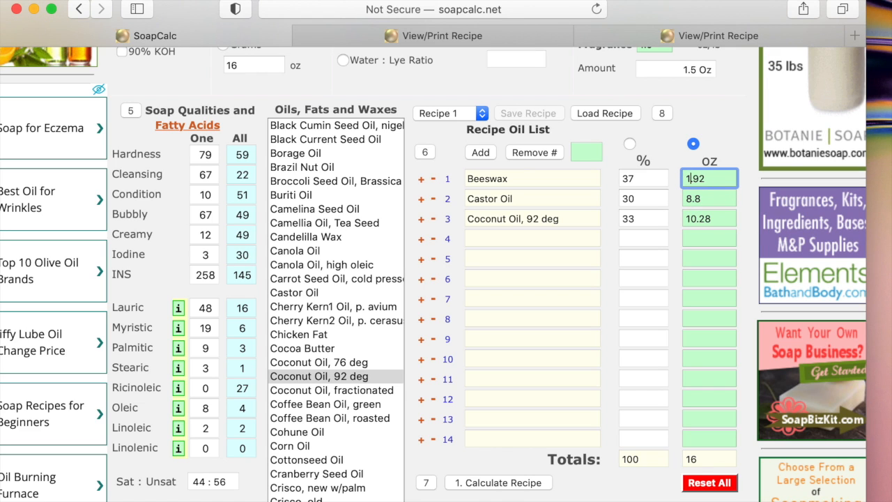
text(5.)
click(688, 199)
key(BackSpace)
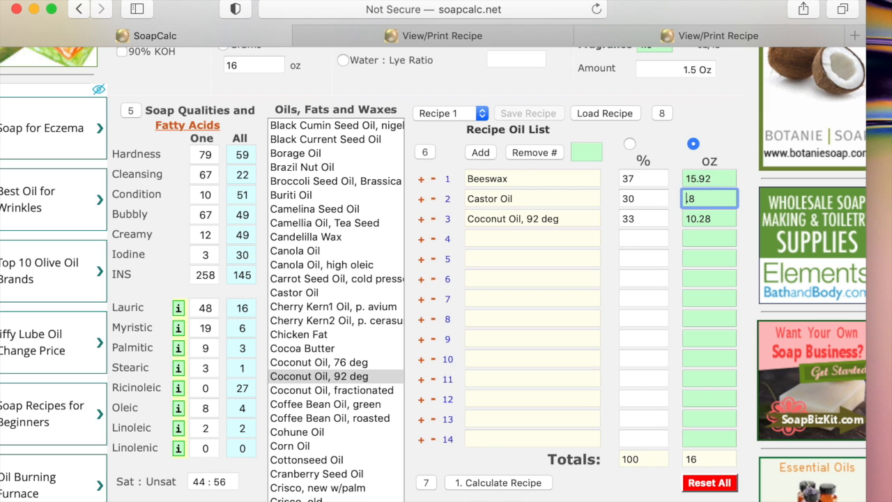
text(12)
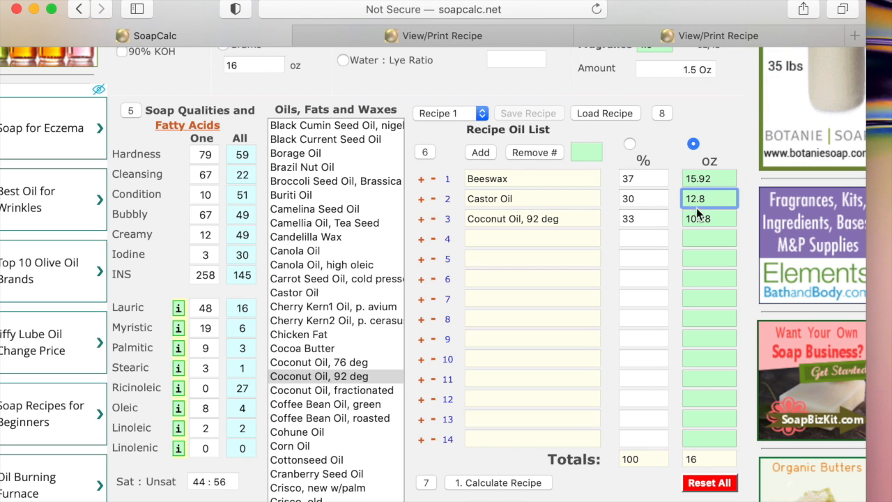
Set the weight of Coconut Oil, 92 deg to 15.28 oz and calculate the recipe.
click(697, 217)
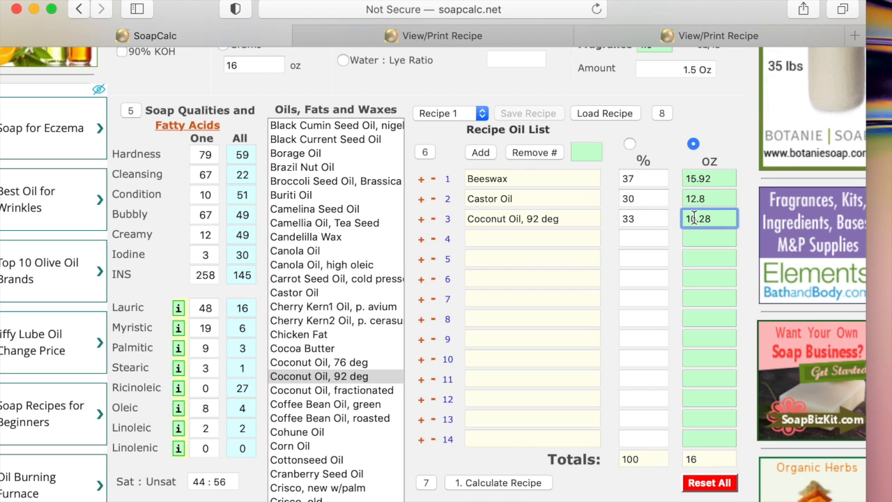
key(BackSpace)
key(BackSpace)
text(15)
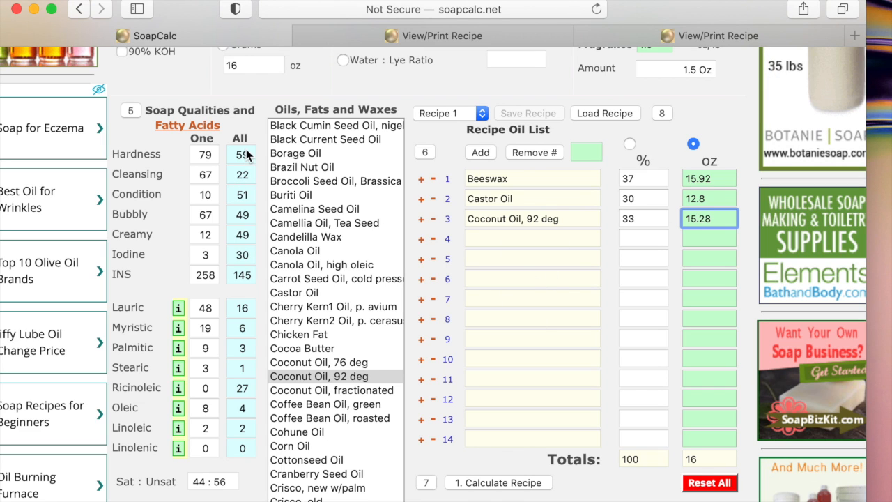
click(466, 488)
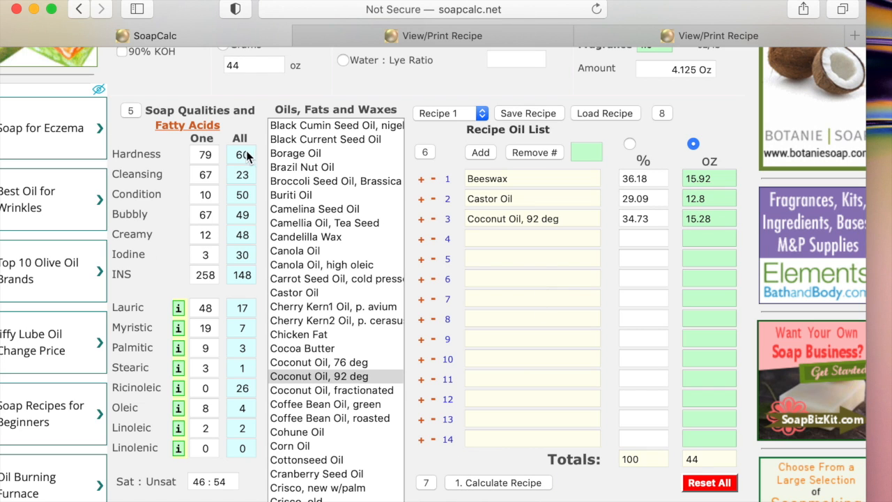
Set Coconut Oil, 92 deg to 14.28 oz and Castor Oil to 13.8 oz, and recalculate the recipe.
click(694, 219)
key(BackSpace)
text(4)
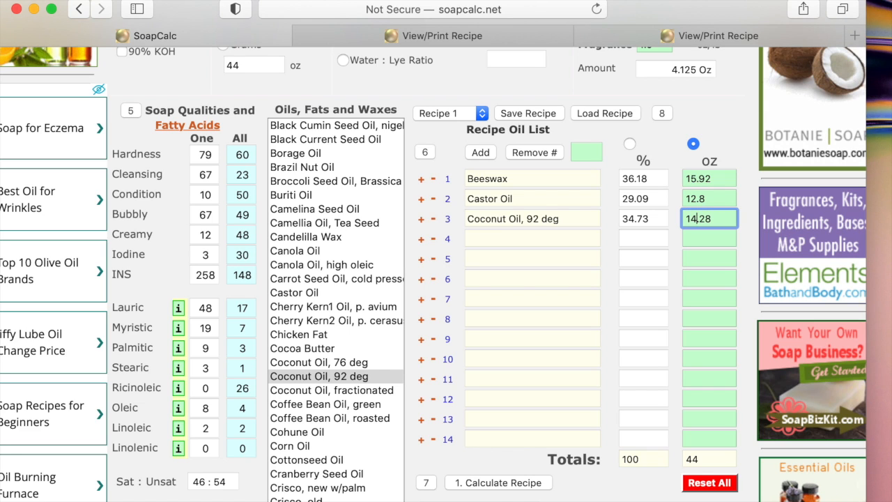
click(696, 199)
key(BackSpace)
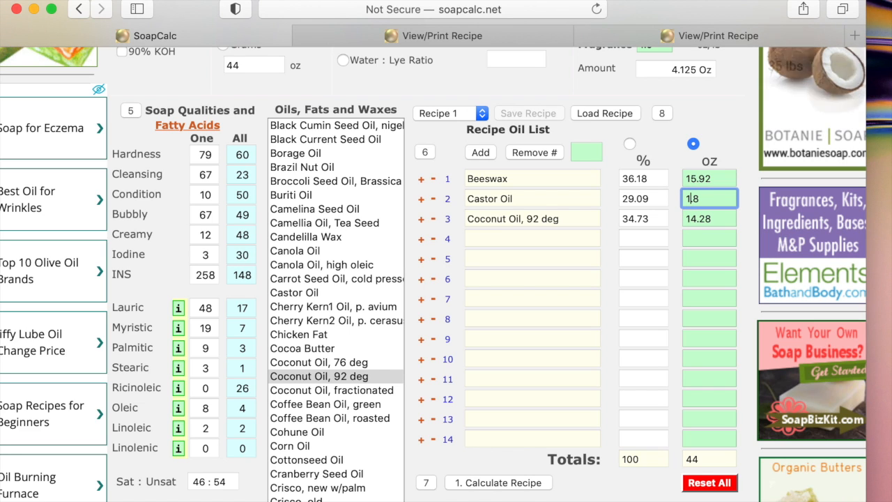
text(3)
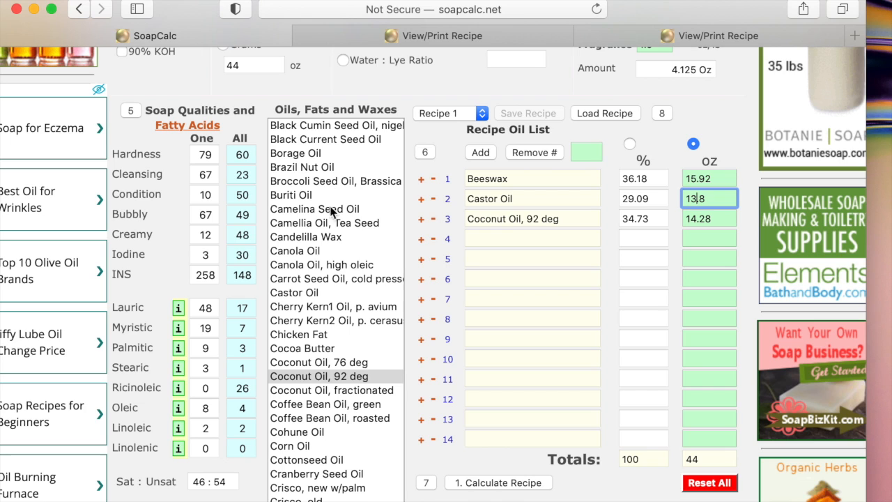
click(481, 486)
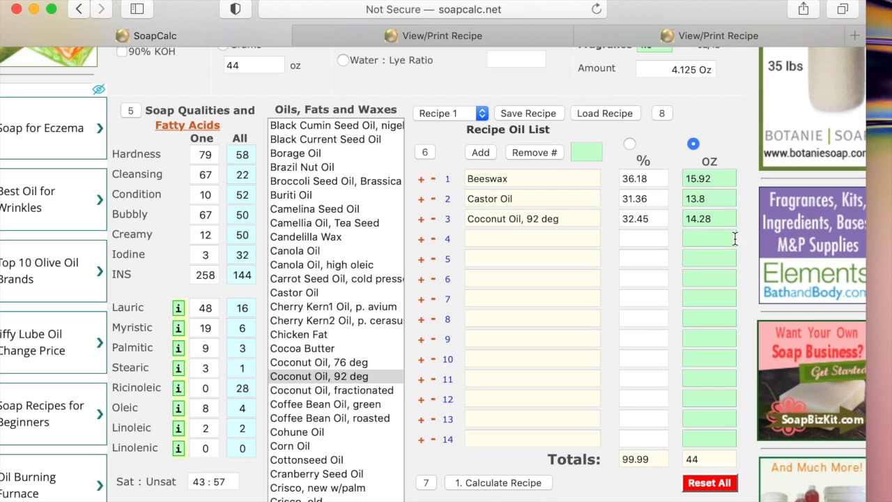
Set Beeswax to 16.92 oz and Castor Oil to 12.8 oz, and recalculate the recipe.
click(696, 179)
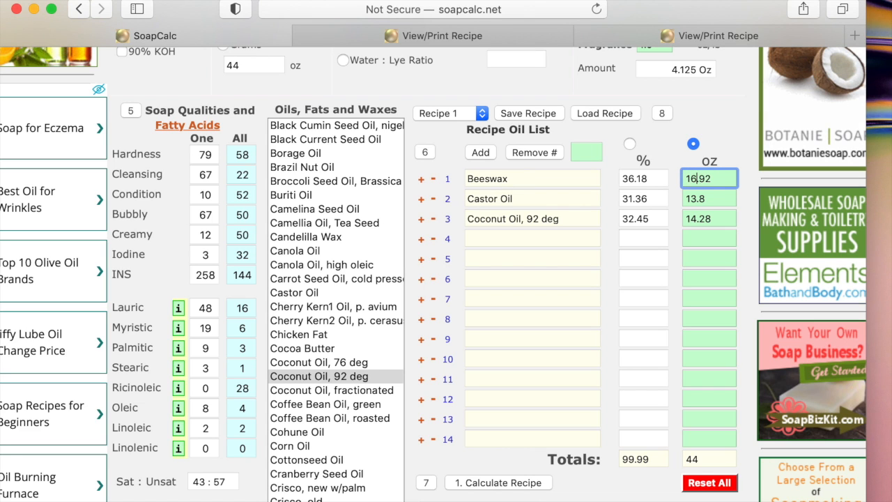
click(696, 200)
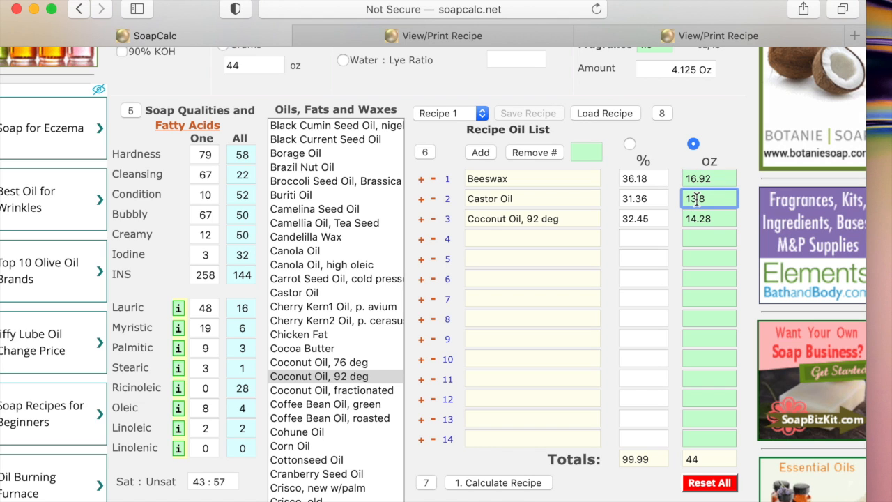
key(BackSpace)
text(2)
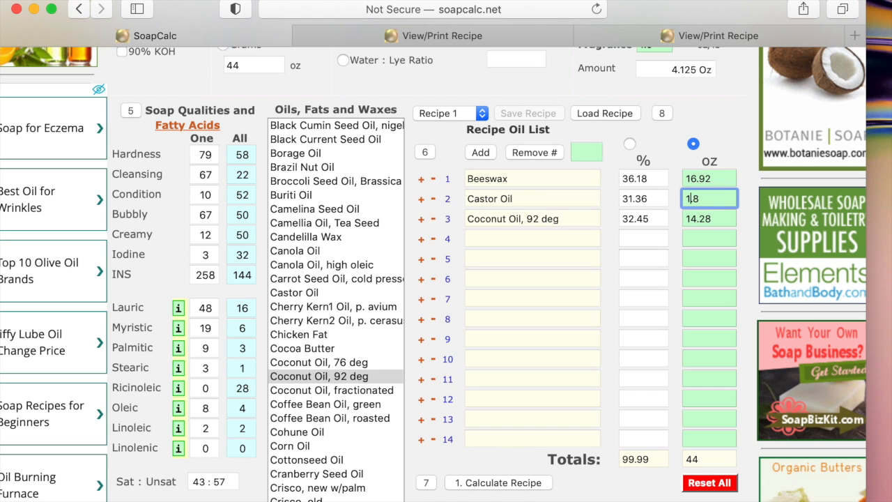
click(517, 490)
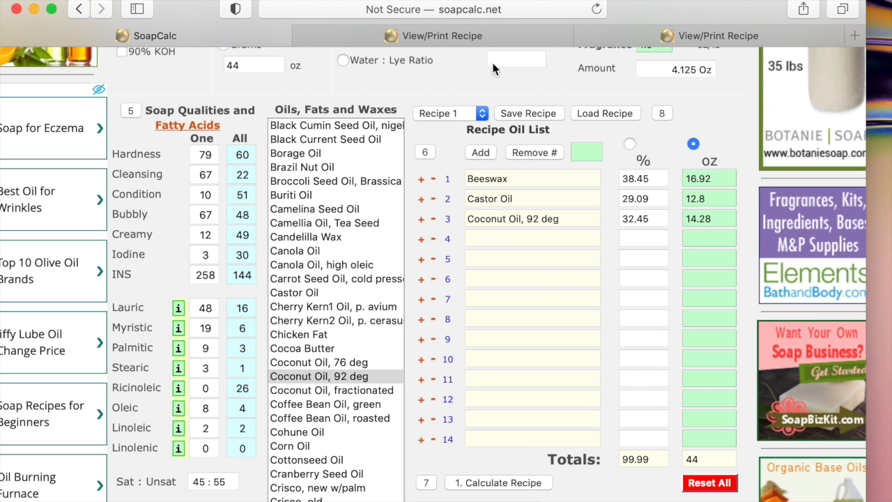
Open the printable recipe sheet and review its water, lye, oil amounts and soap bar quality ranges.
click(485, 483)
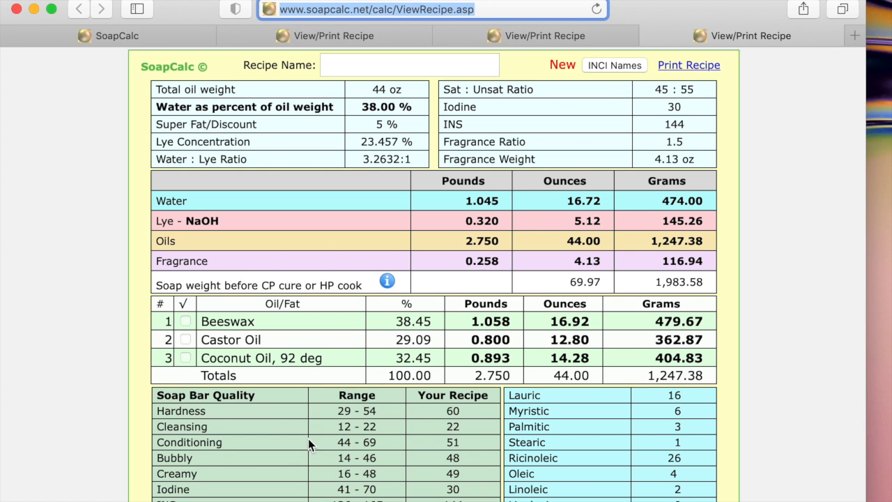
scroll(414, 409, down, 4)
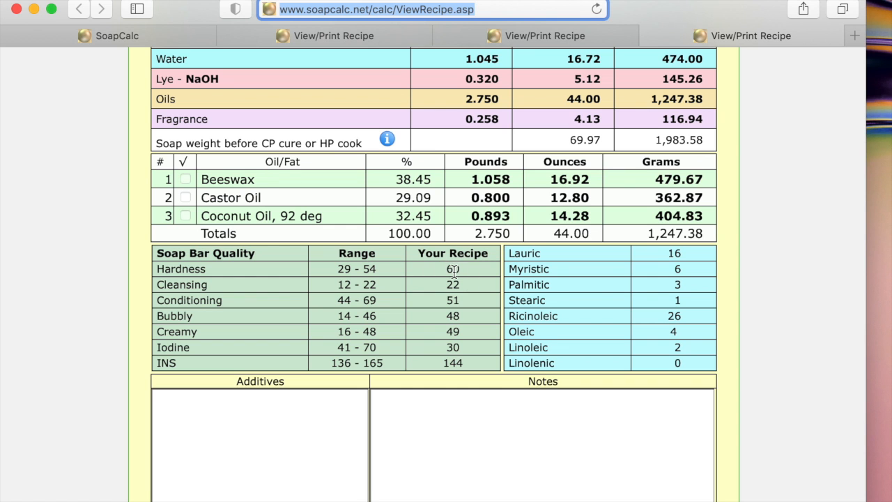
scroll(444, 279, up, 3)
scroll(442, 278, up, 2)
scroll(442, 278, down, 3)
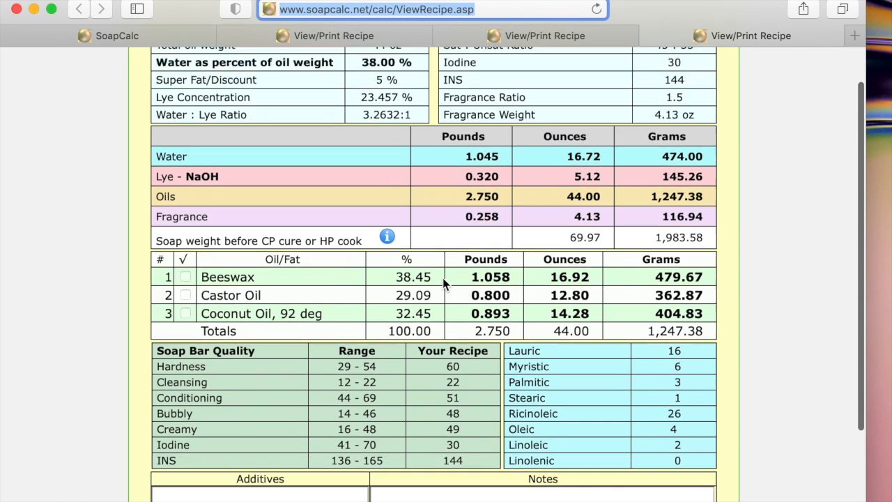
scroll(443, 277, up, 2)
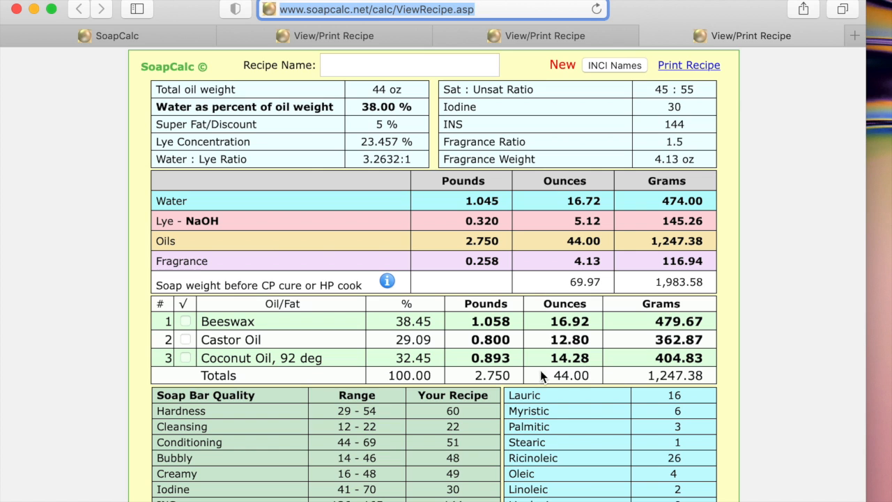
Back in the calculator, set Castor Oil to 14.8 oz and Coconut Oil, 92 deg to 13.28 oz, and recalculate the recipe.
click(169, 36)
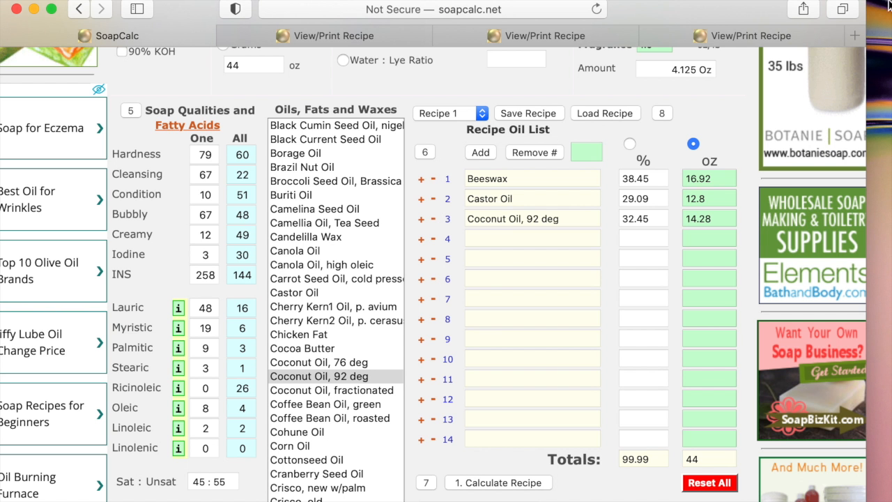
click(693, 198)
key(BackSpace)
text(4)
click(700, 219)
key(BackSpace)
text(3)
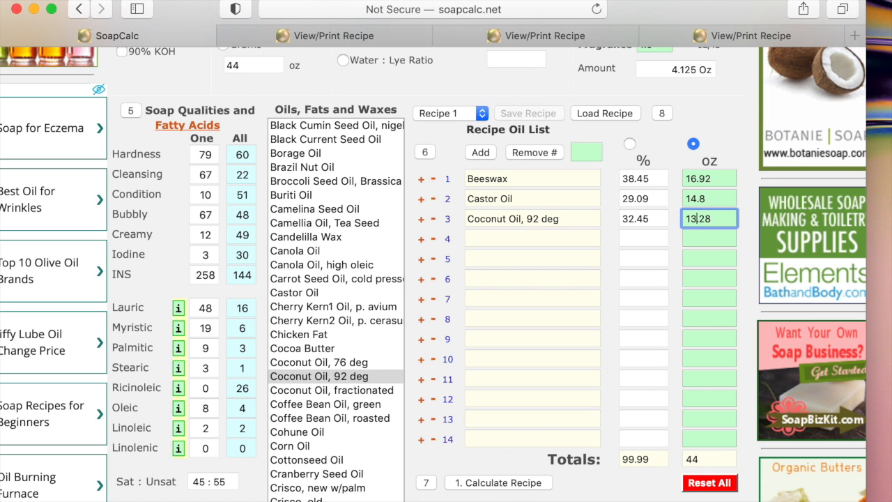
click(541, 485)
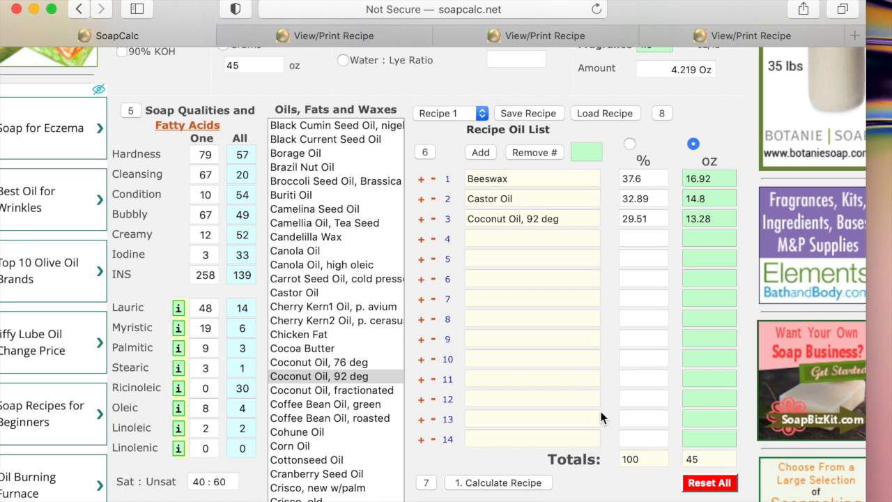
View the recalculated recipe's printable sheet and check the soap bar quality values against their ranges.
click(498, 500)
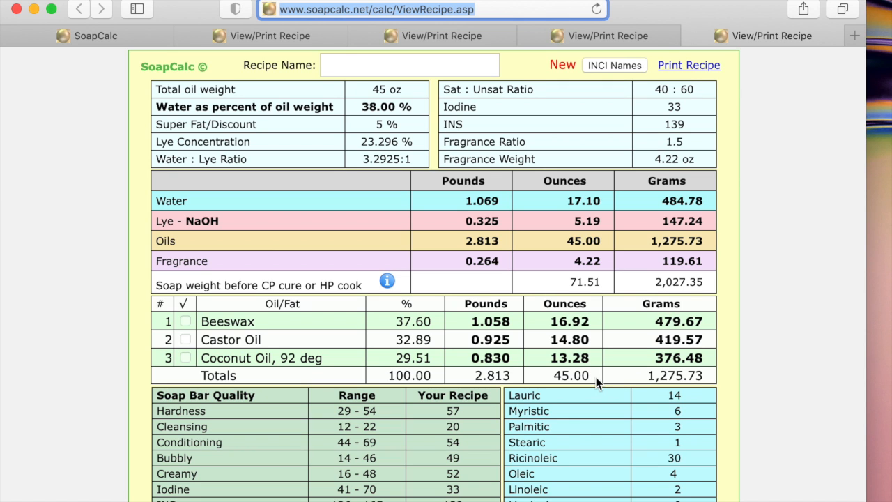
scroll(598, 383, down, 3)
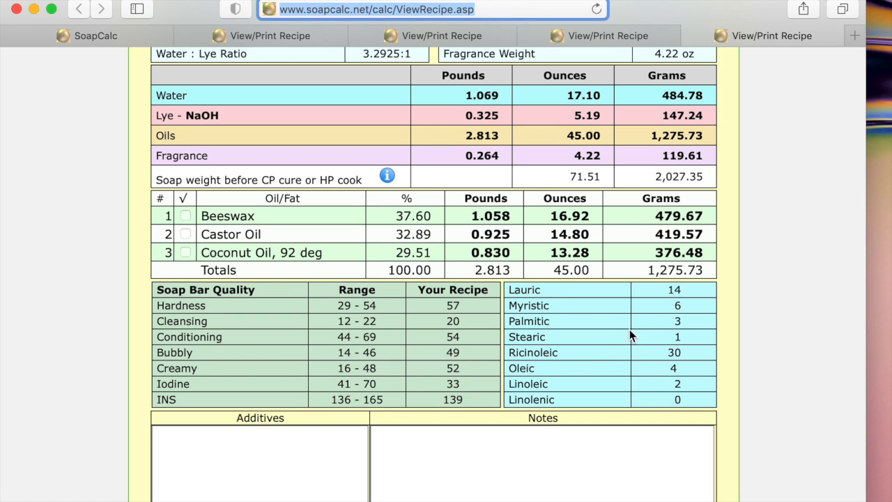
scroll(591, 363, up, 3)
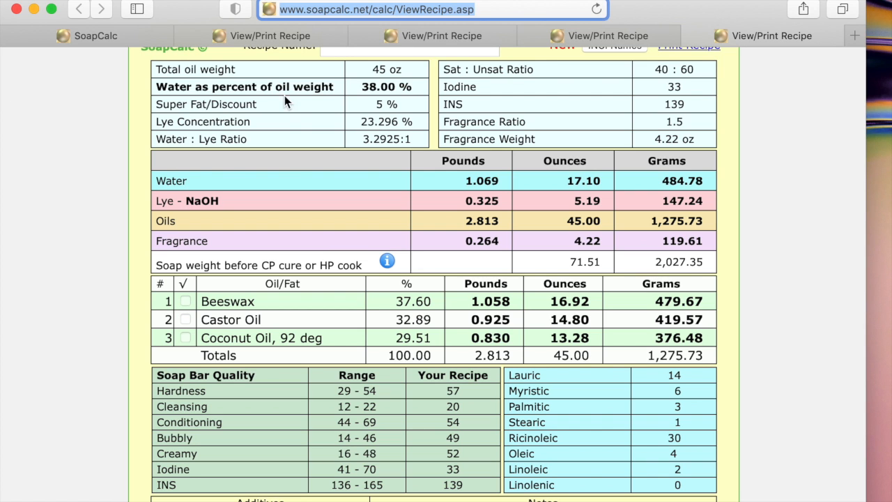
Return to the calculator page and save the recipe in the Recipe 10 slot.
click(131, 39)
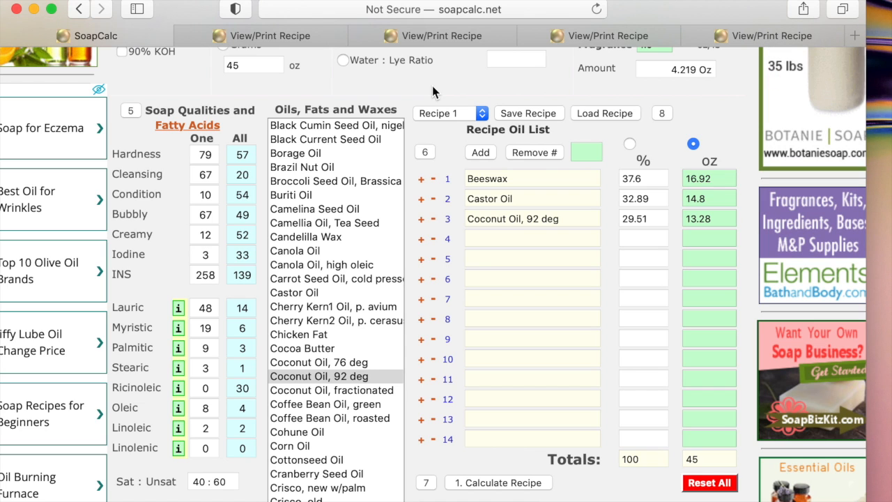
scroll(318, 279, down, 3)
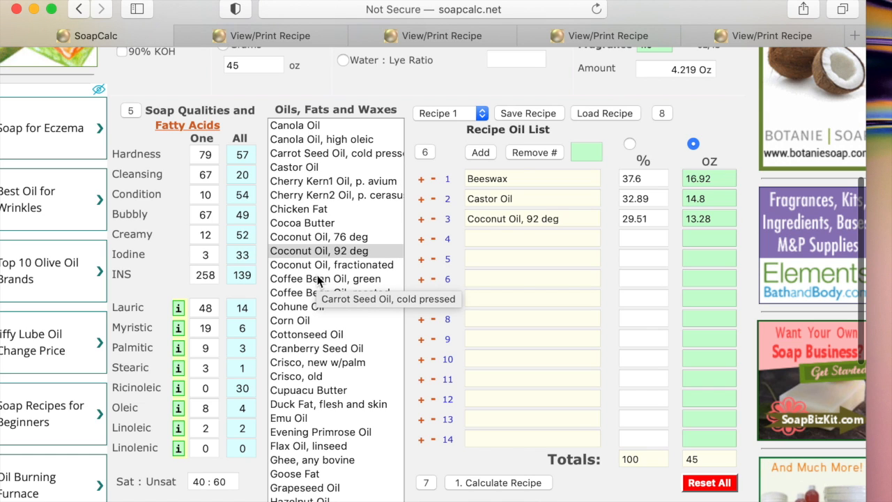
scroll(293, 263, up, 5)
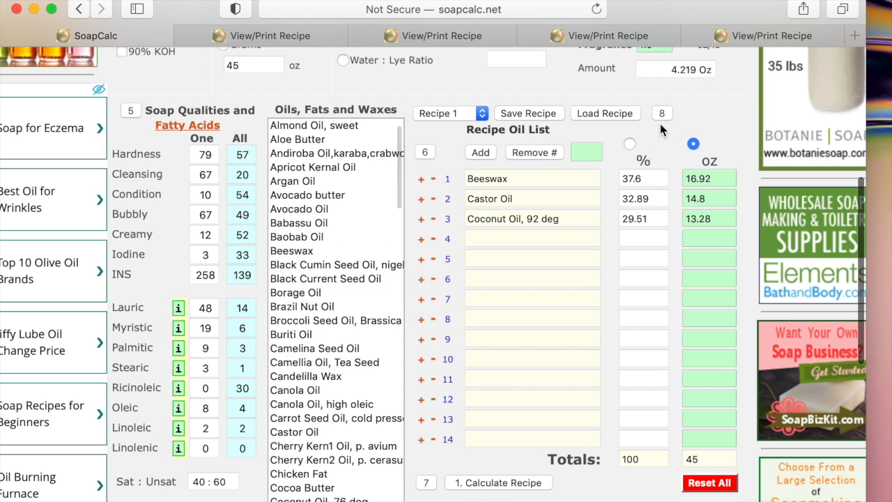
scroll(556, 80, up, 3)
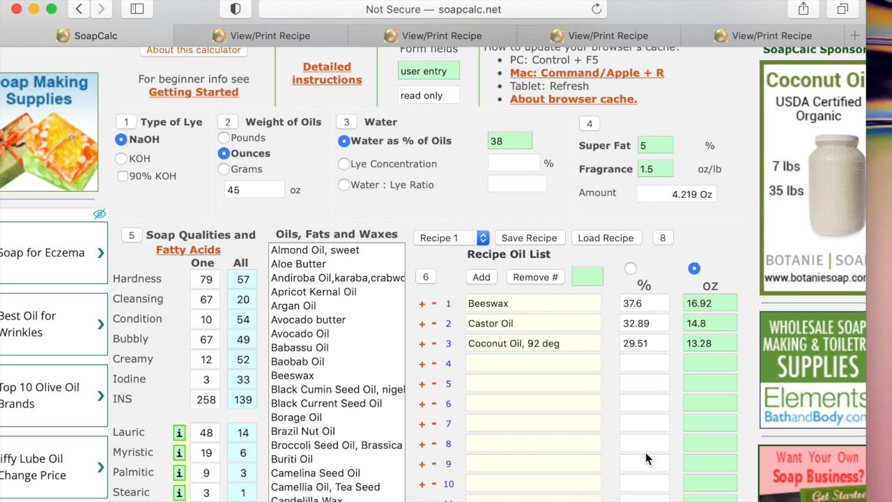
scroll(645, 453, down, 5)
scroll(645, 453, up, 3)
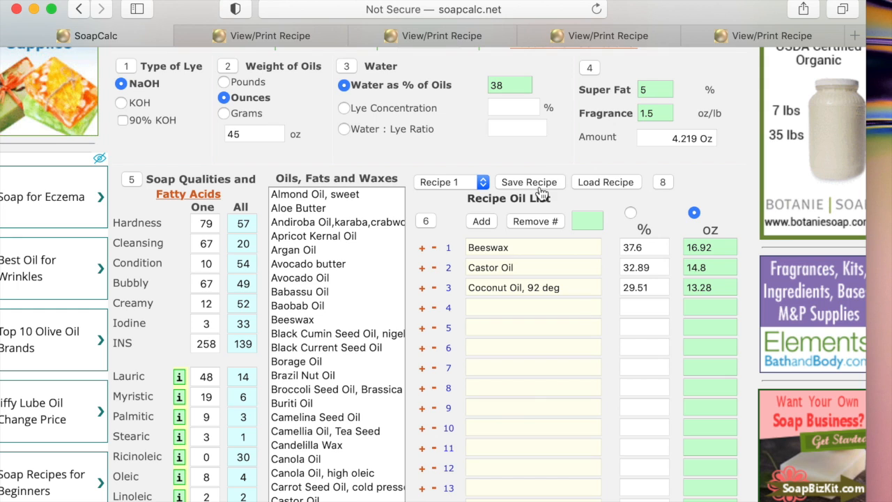
click(483, 182)
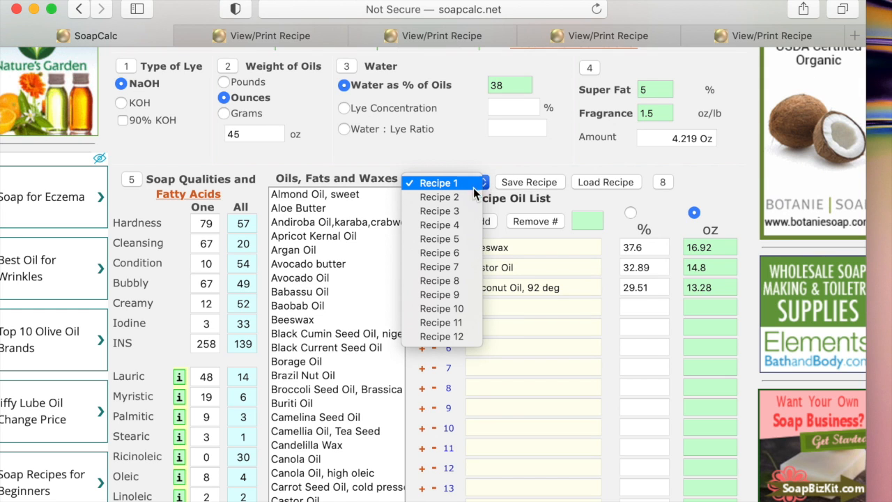
click(474, 315)
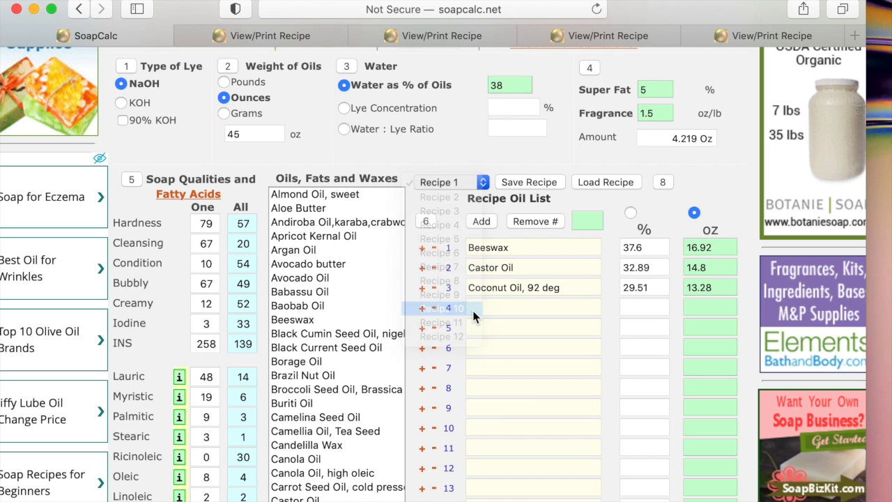
click(527, 184)
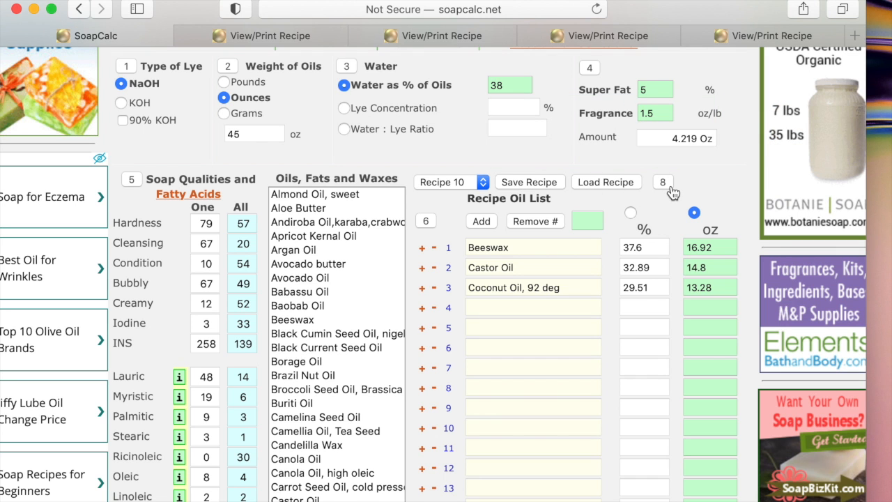
scroll(668, 187, down, 5)
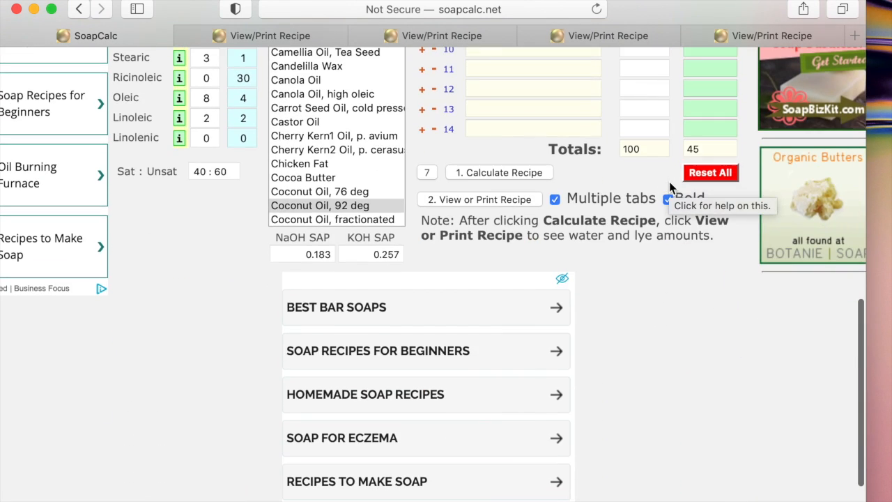
scroll(669, 184, up, 8)
scroll(670, 184, down, 2)
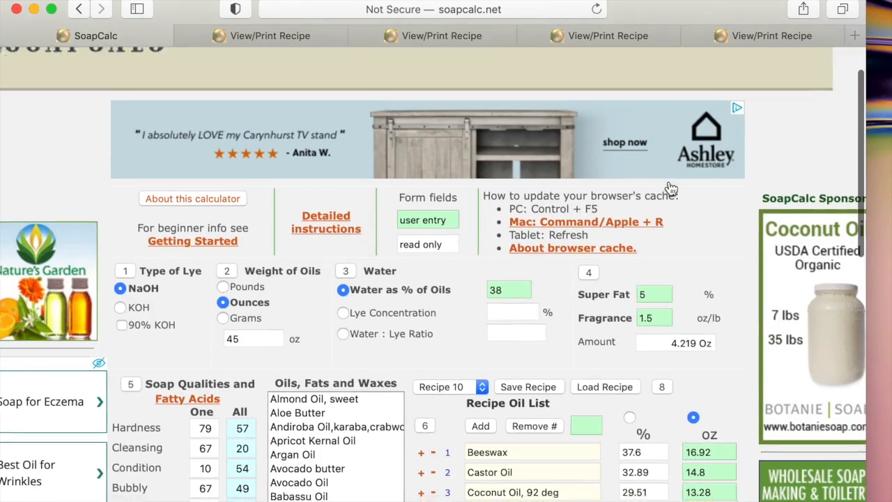
scroll(670, 187, down, 2)
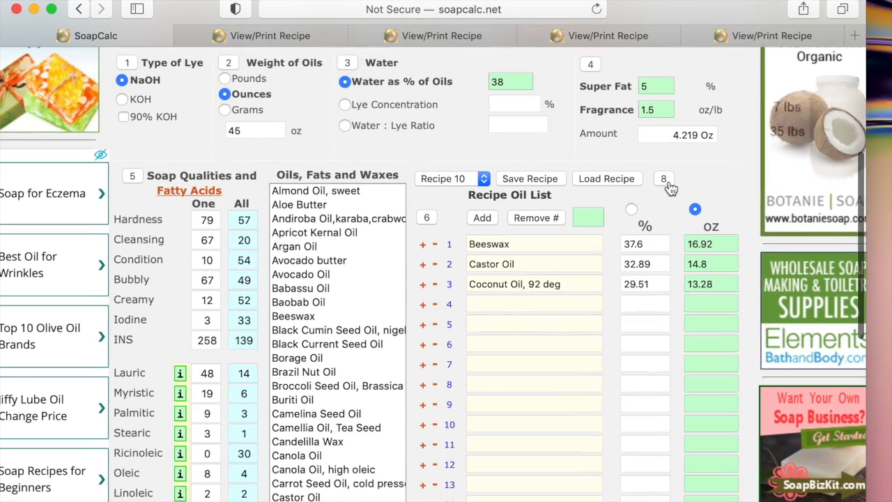